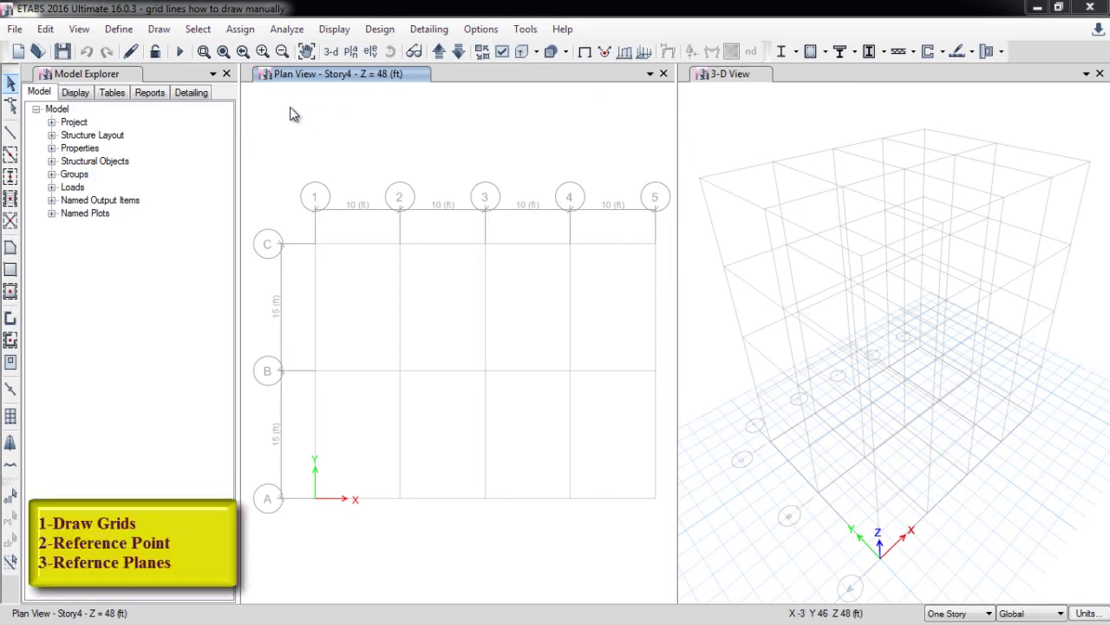
Draw a 40 ft general grid from grid point 1-A to 5-A, offset 60 in above grid A
left_click(159, 31)
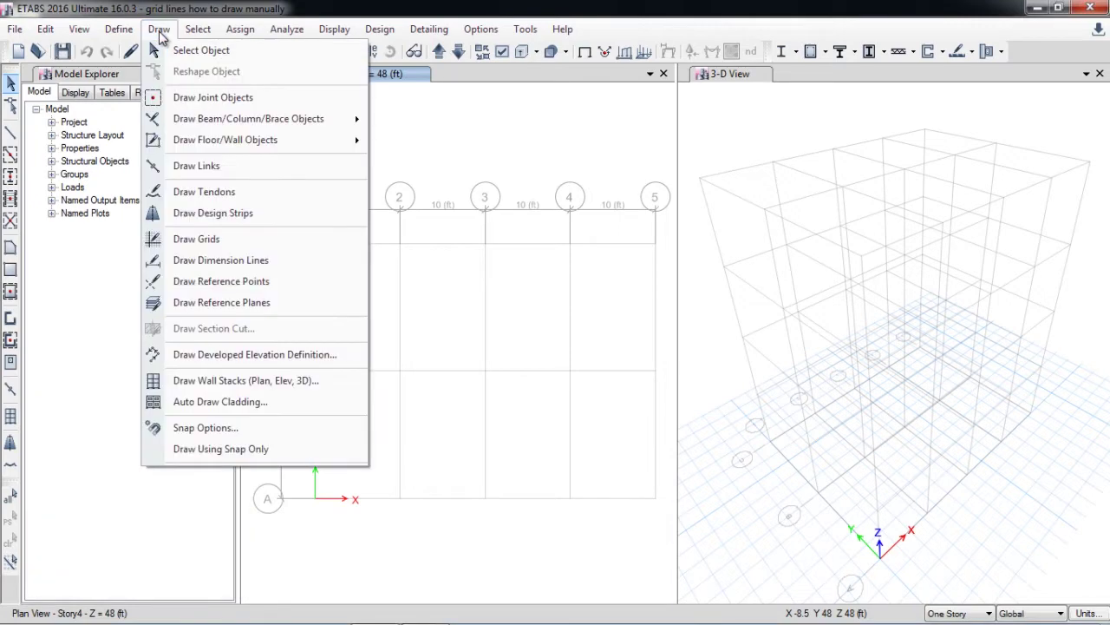
left_click(347, 240)
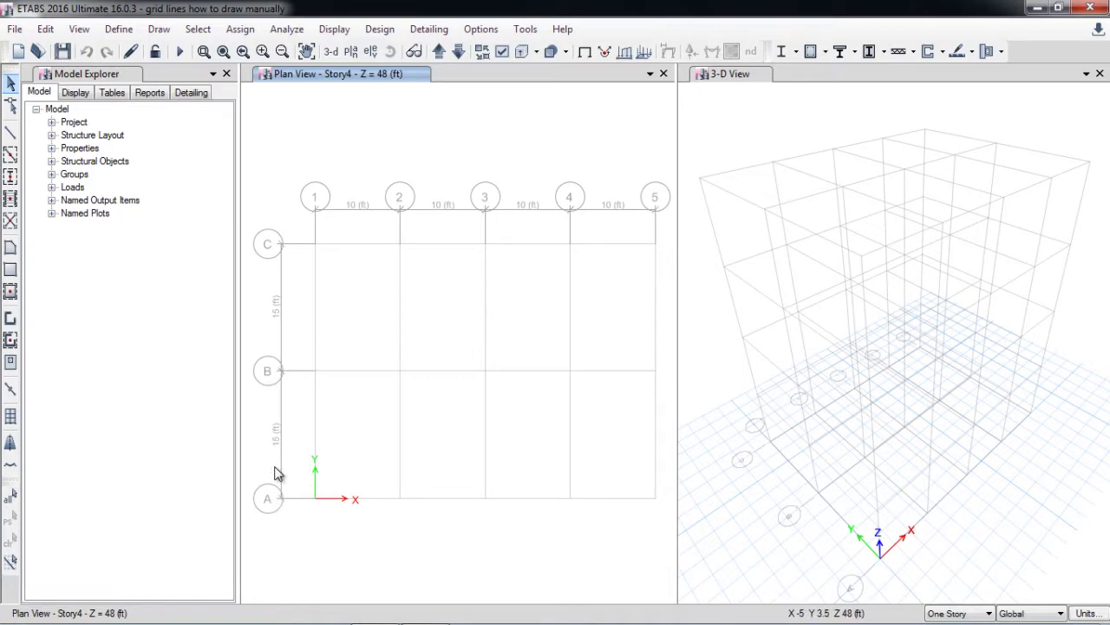
left_click(159, 30)
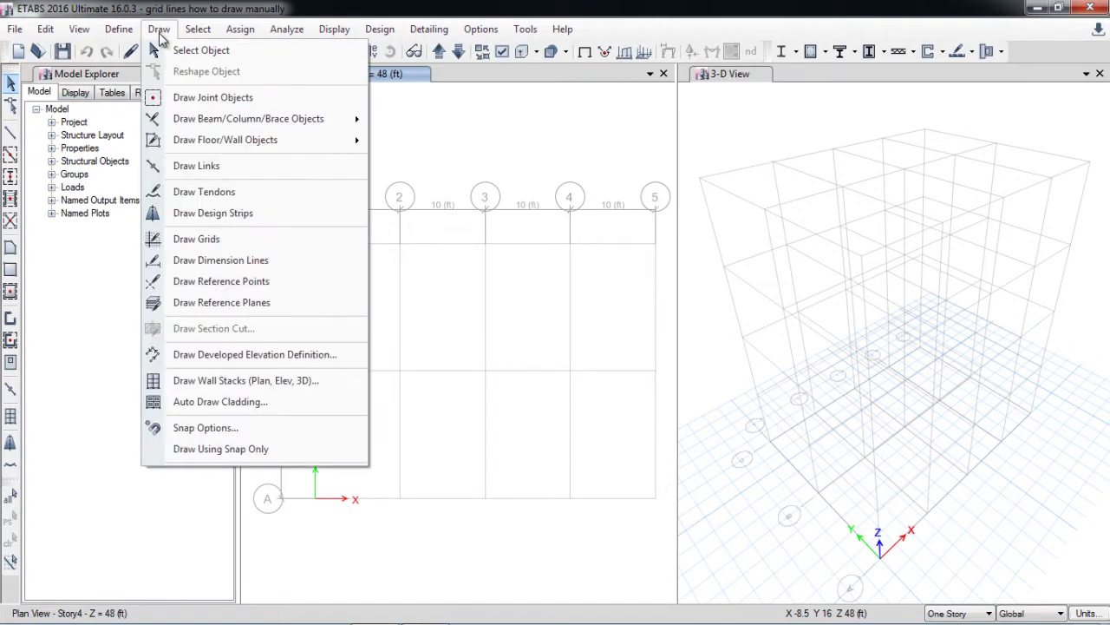
left_click(198, 243)
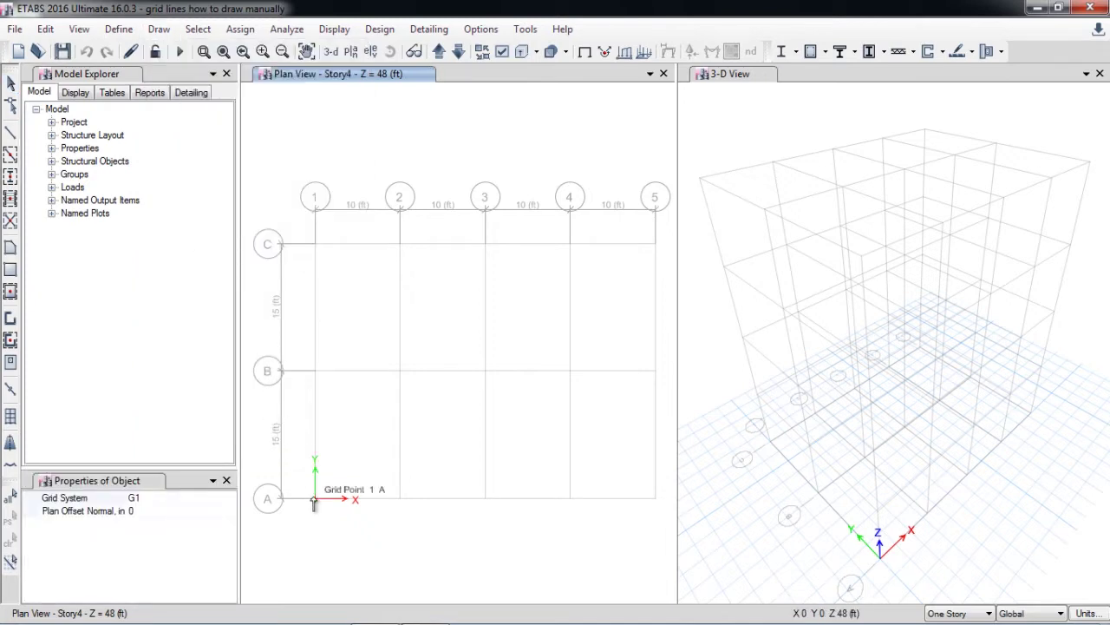
left_click(145, 514)
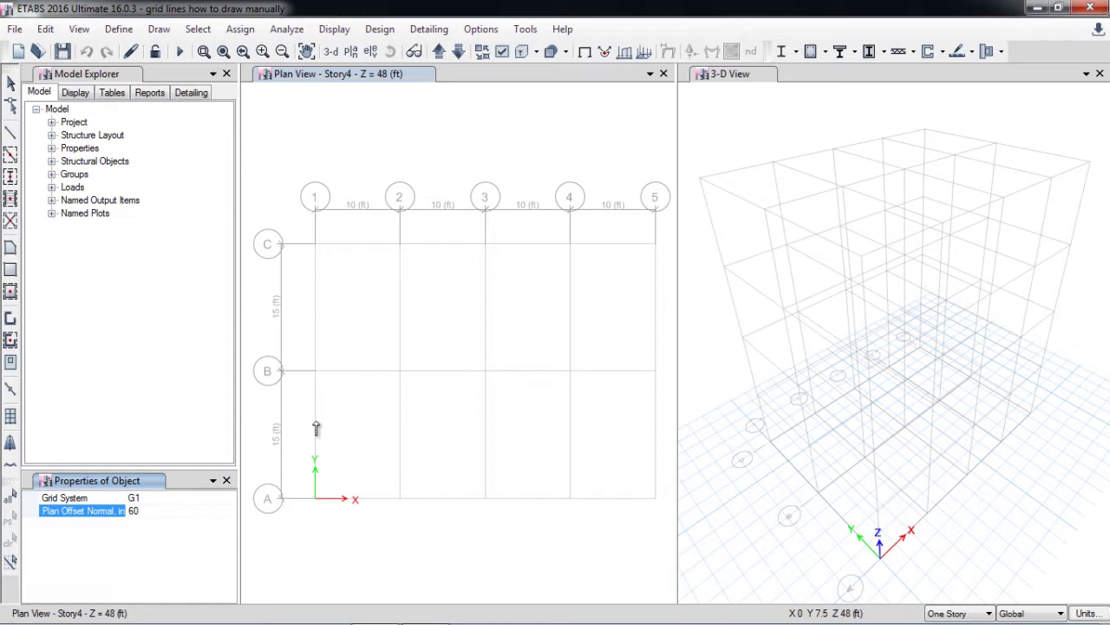
left_click(315, 500)
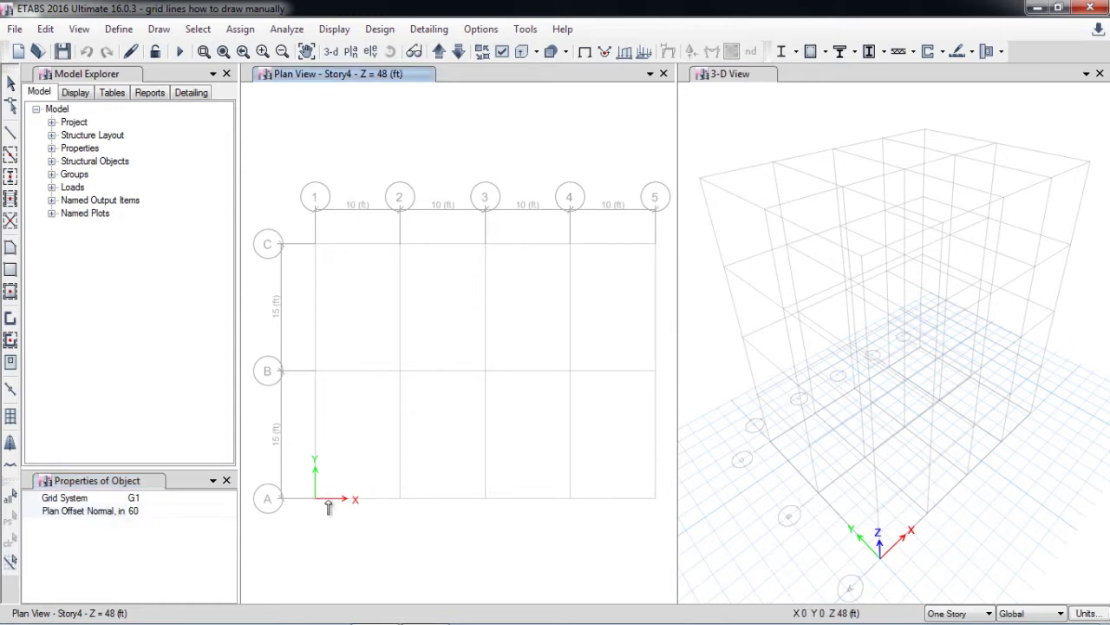
left_click(657, 500)
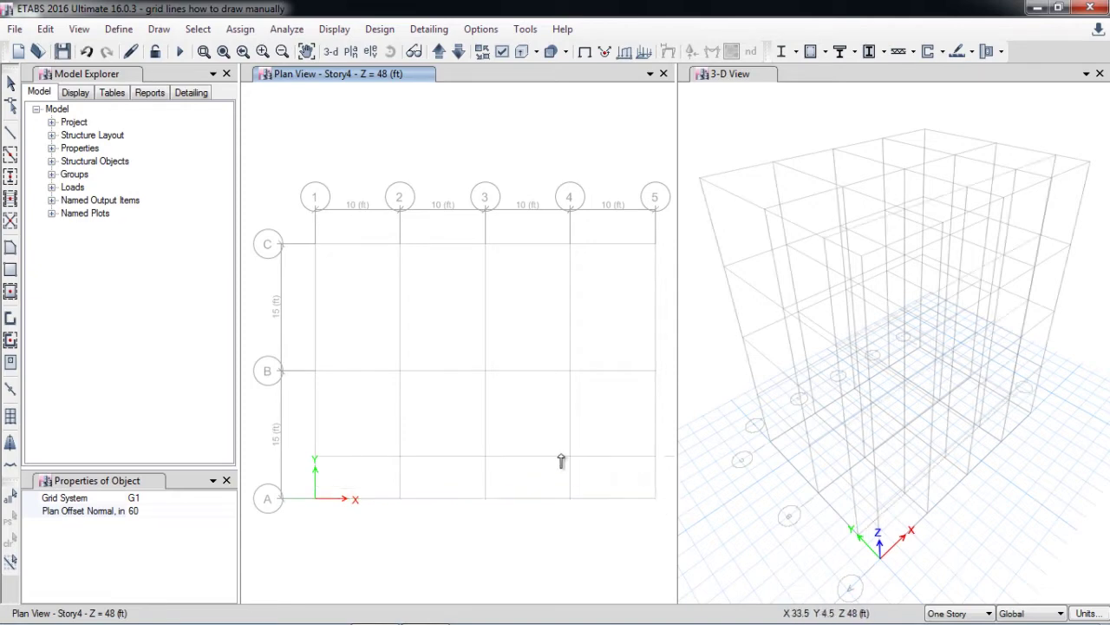
scroll(473, 456, "down", 2)
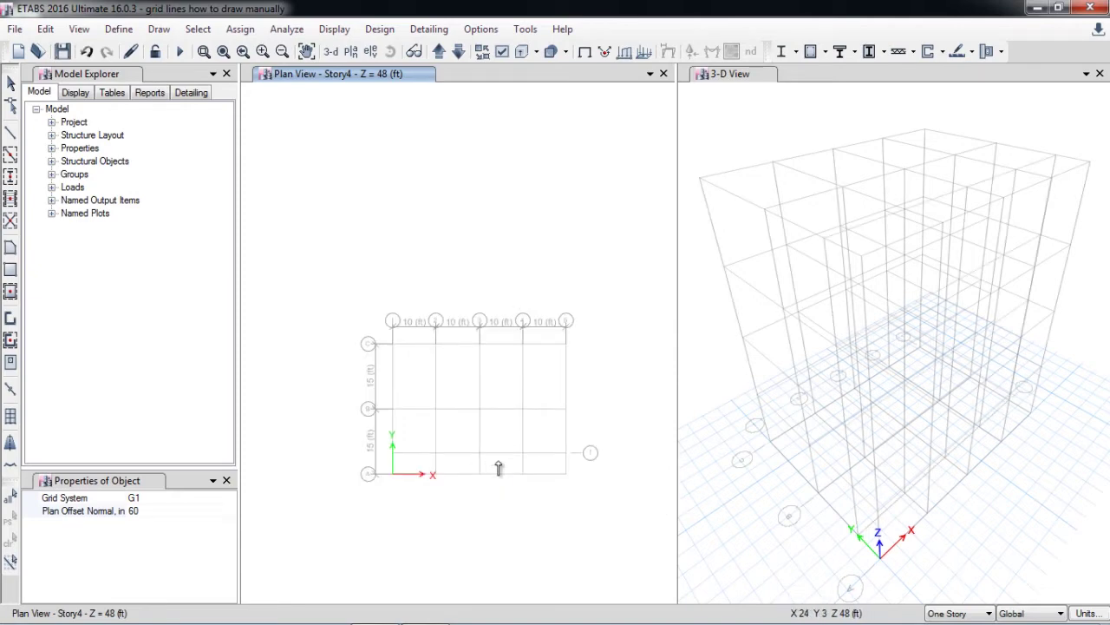
scroll(498, 468, "up", 2)
scroll(428, 460, "down", 2)
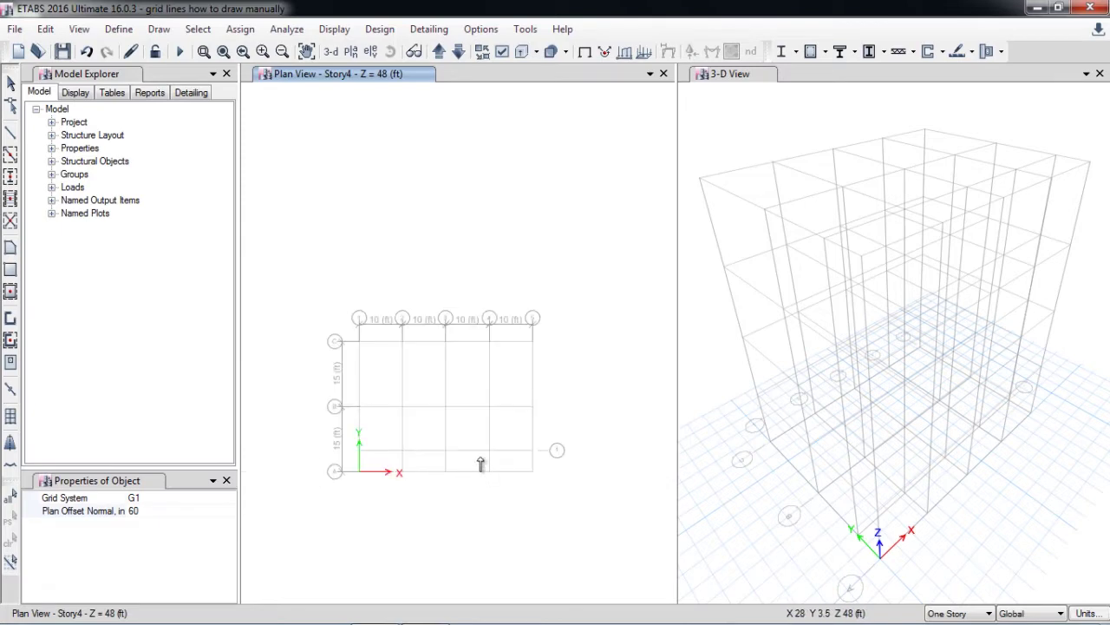
Reset the plan offset to 0 and draw a diagonal grid from grid point 3-A to 5-C
left_click(170, 512)
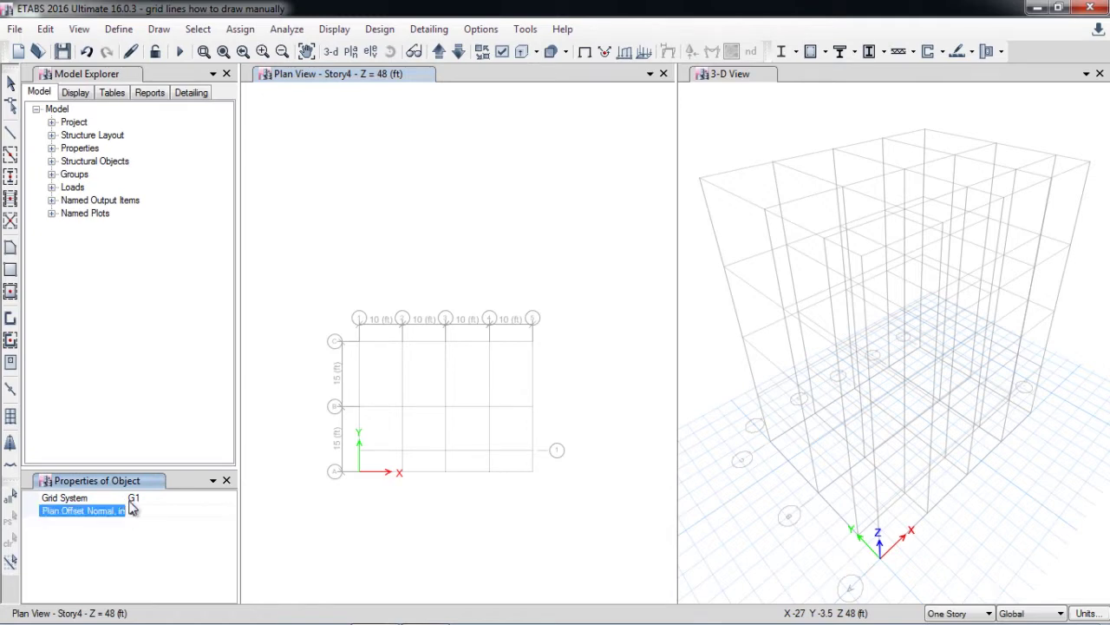
type("0")
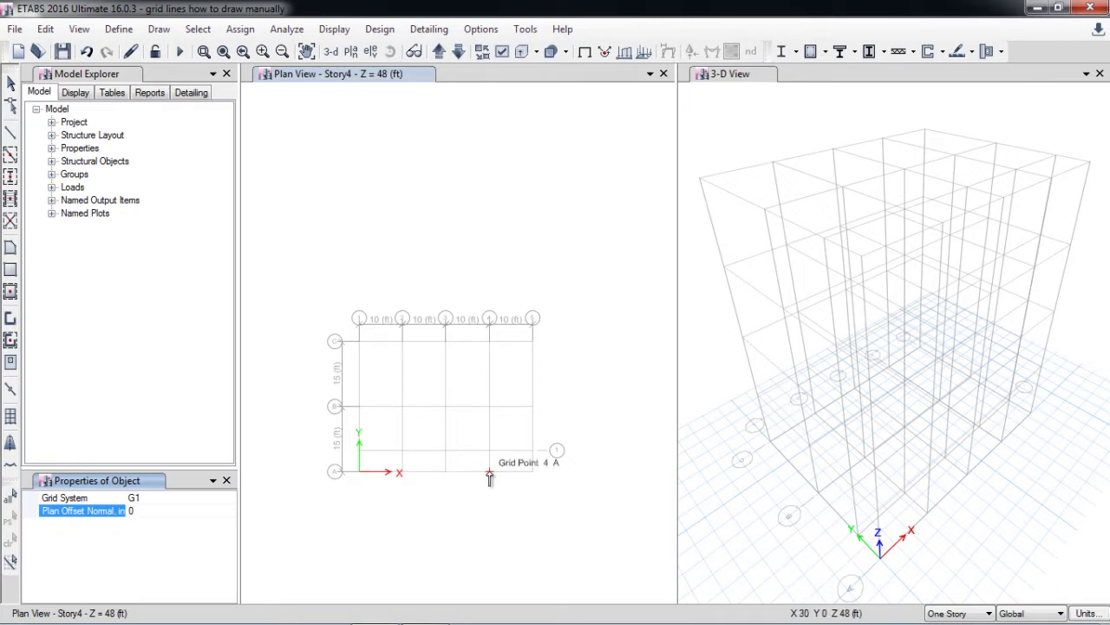
left_click(445, 473)
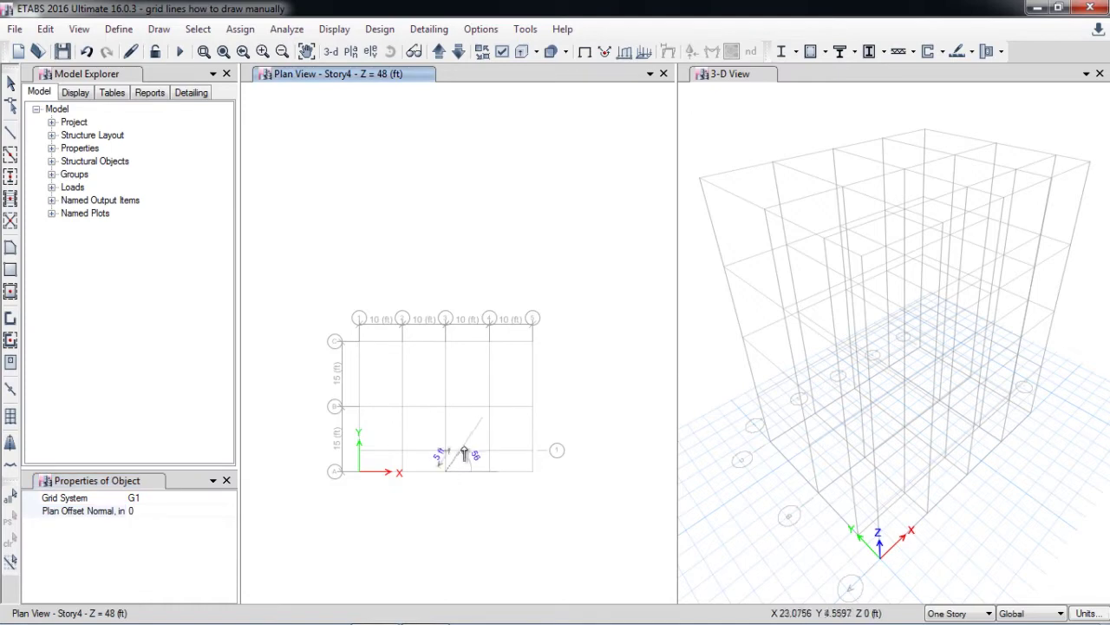
left_click(533, 344)
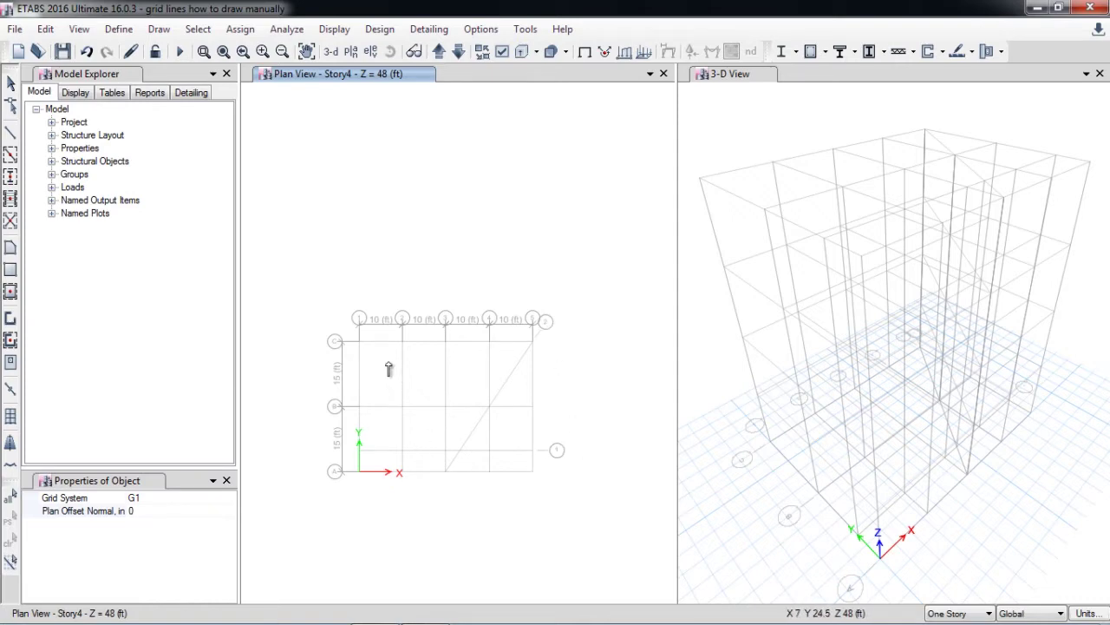
In the G1 grid system data, rename the two general grids to X1 and X2
left_click(45, 29)
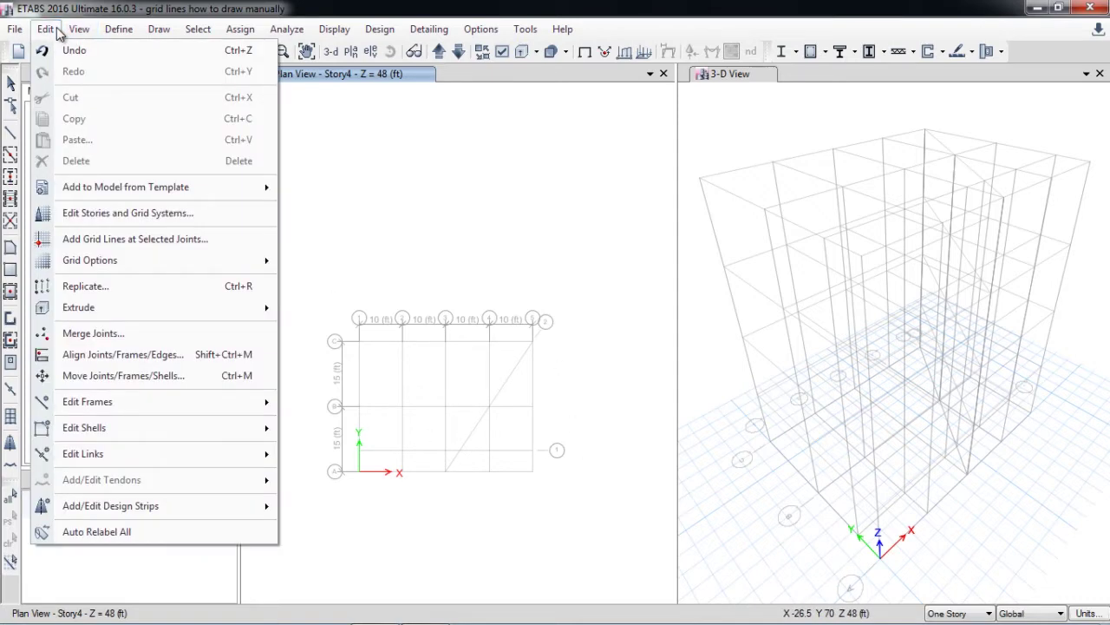
left_click(131, 214)
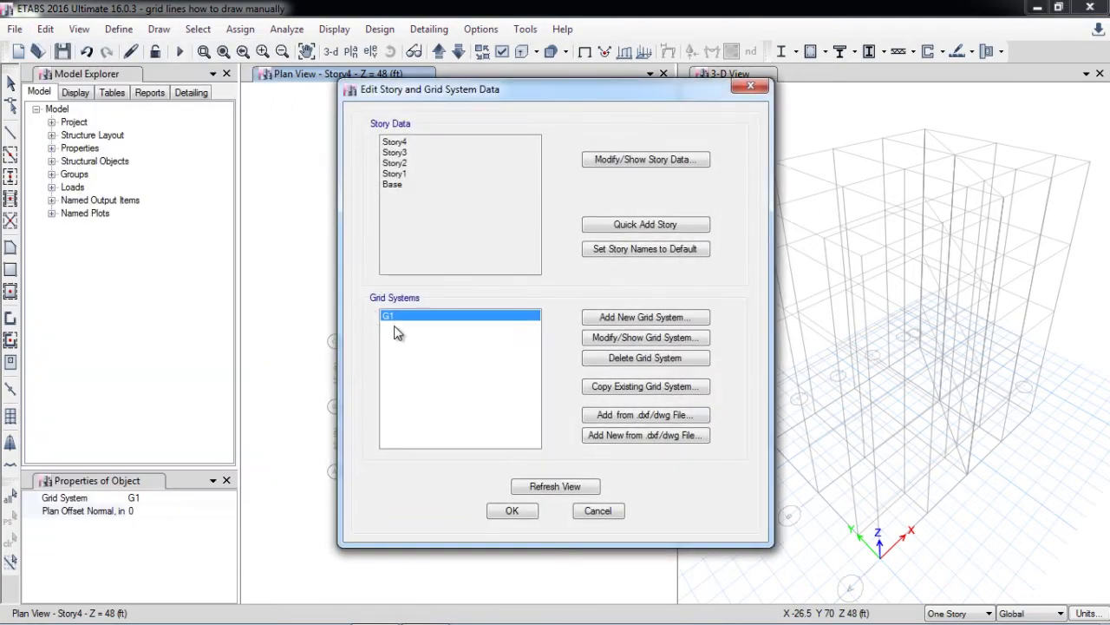
left_click(627, 341)
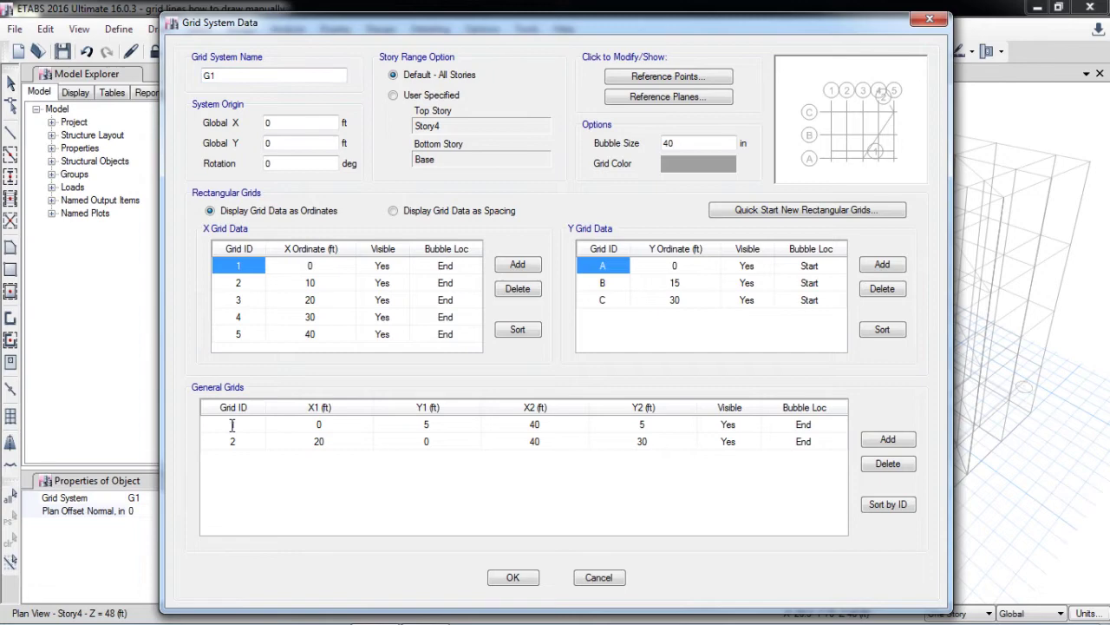
key("Caps_Lock")
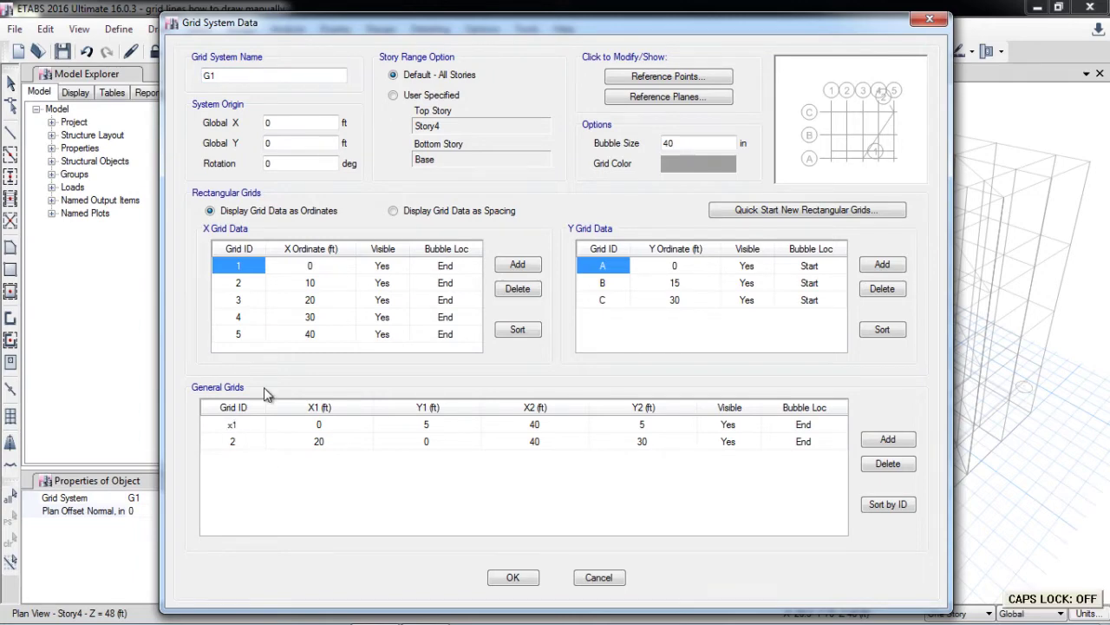
type("x")
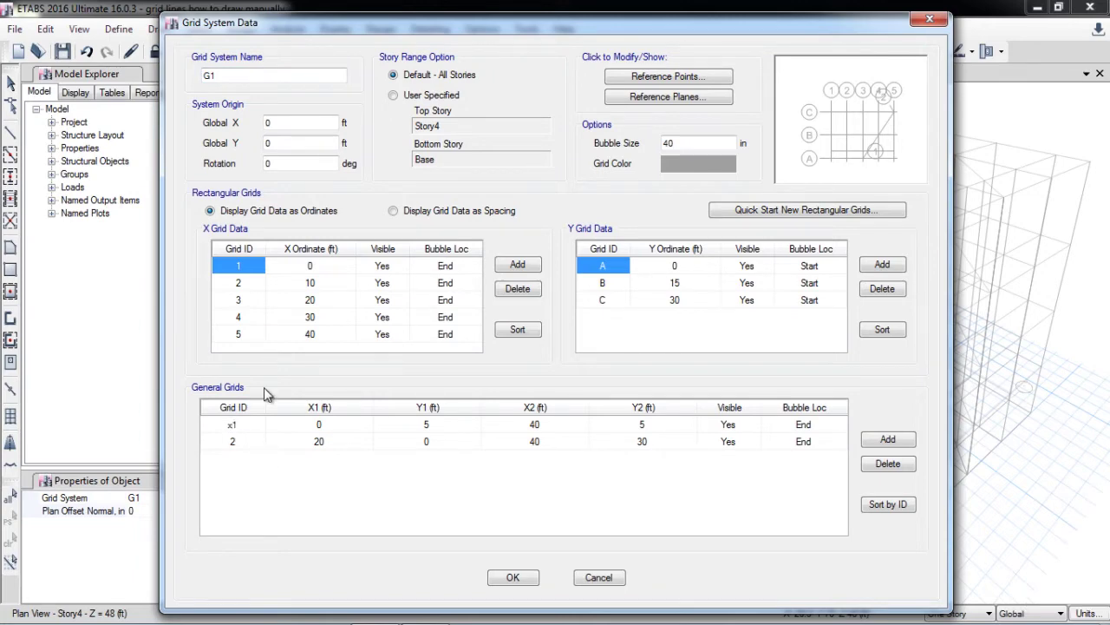
key("Caps_Lock")
key("BackSpace")
type("X")
left_click(227, 440)
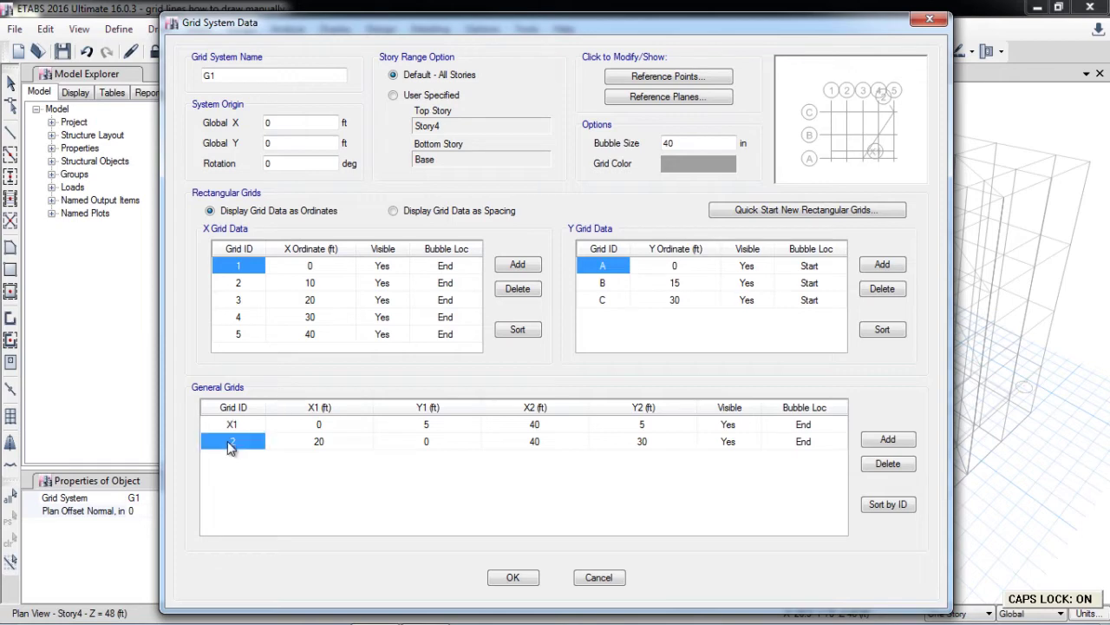
left_click(227, 440)
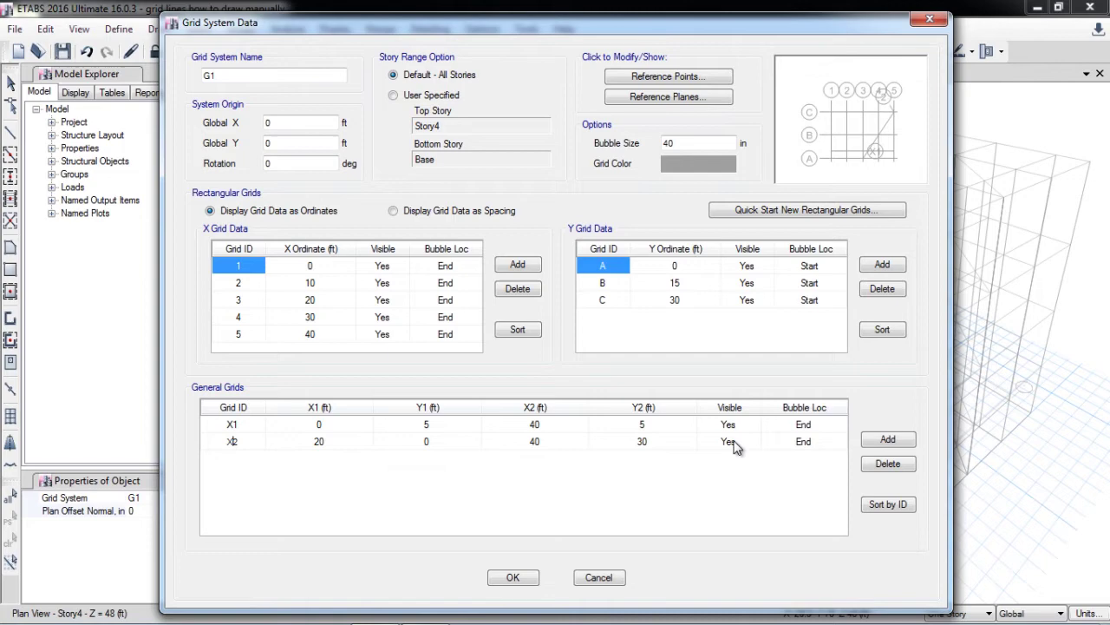
Set the bubble location of X1 and X2 to Start and accept the grid changes
left_click(804, 428)
left_click(807, 428)
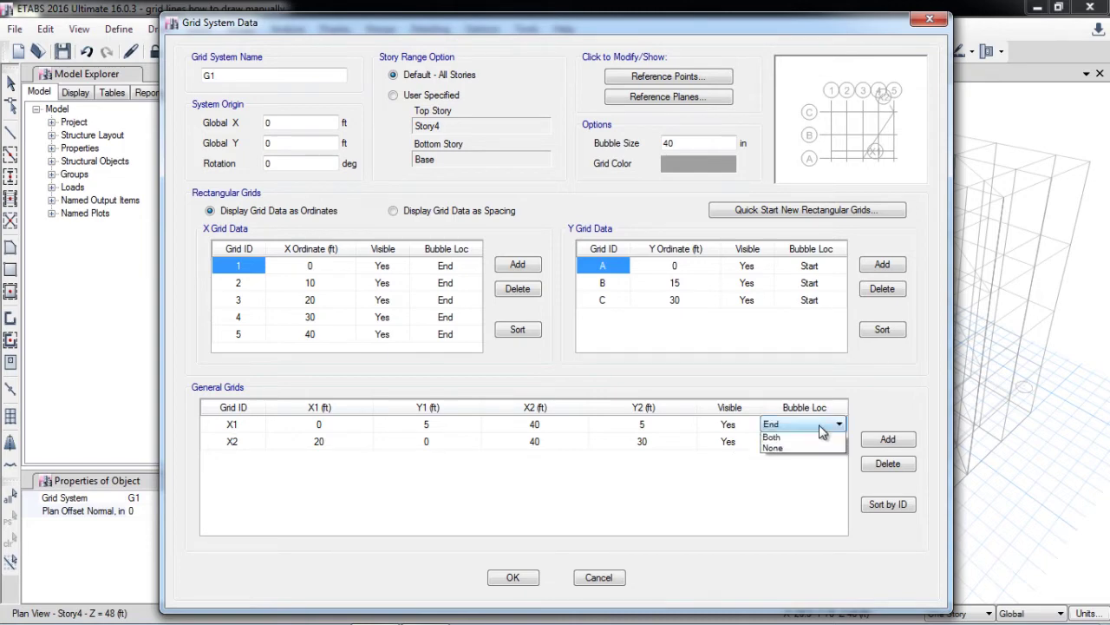
left_click(808, 441)
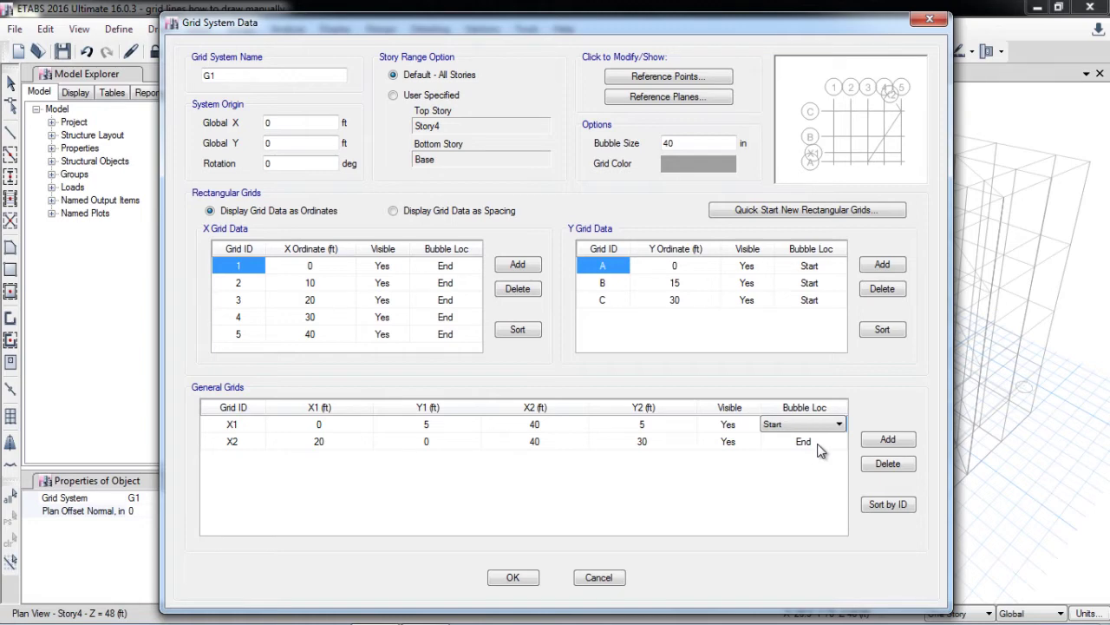
left_click(816, 444)
left_click(807, 443)
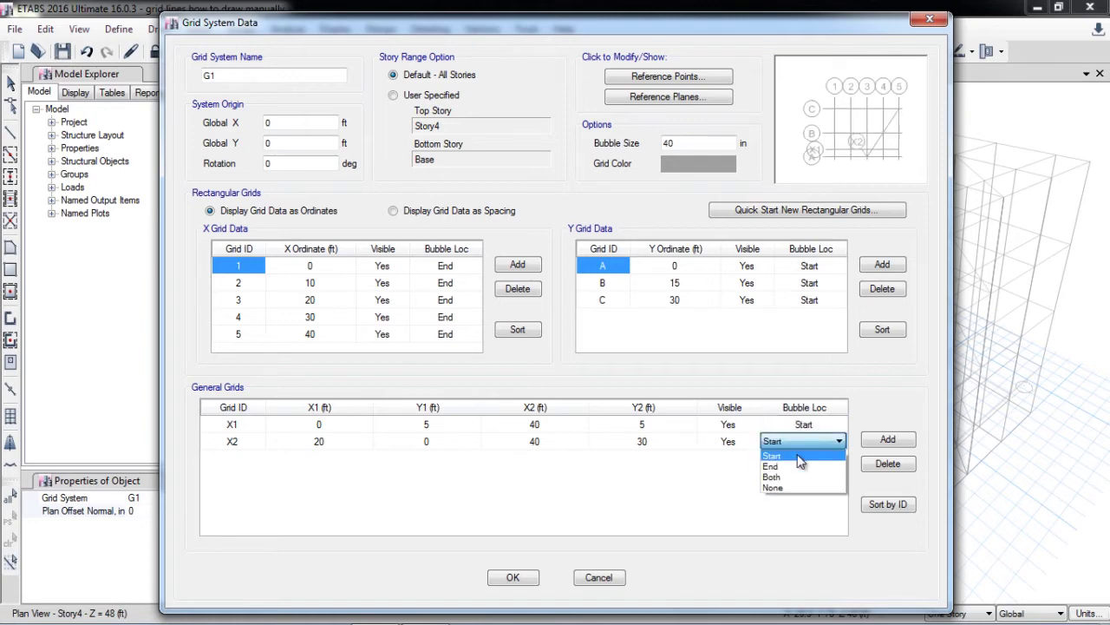
left_click(803, 452)
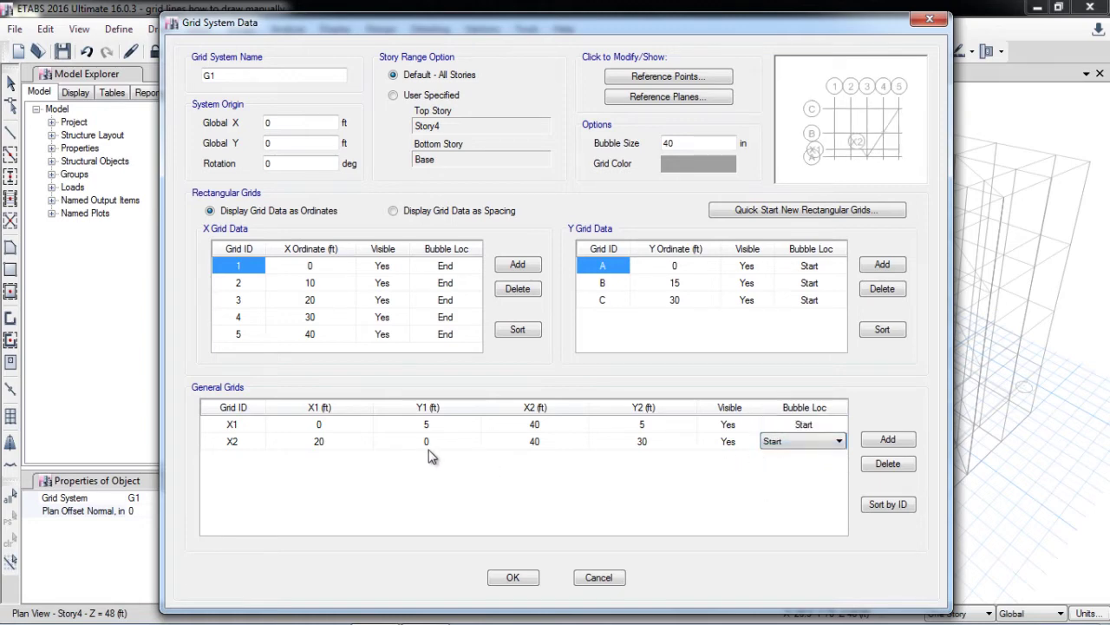
left_click(512, 577)
left_click(533, 512)
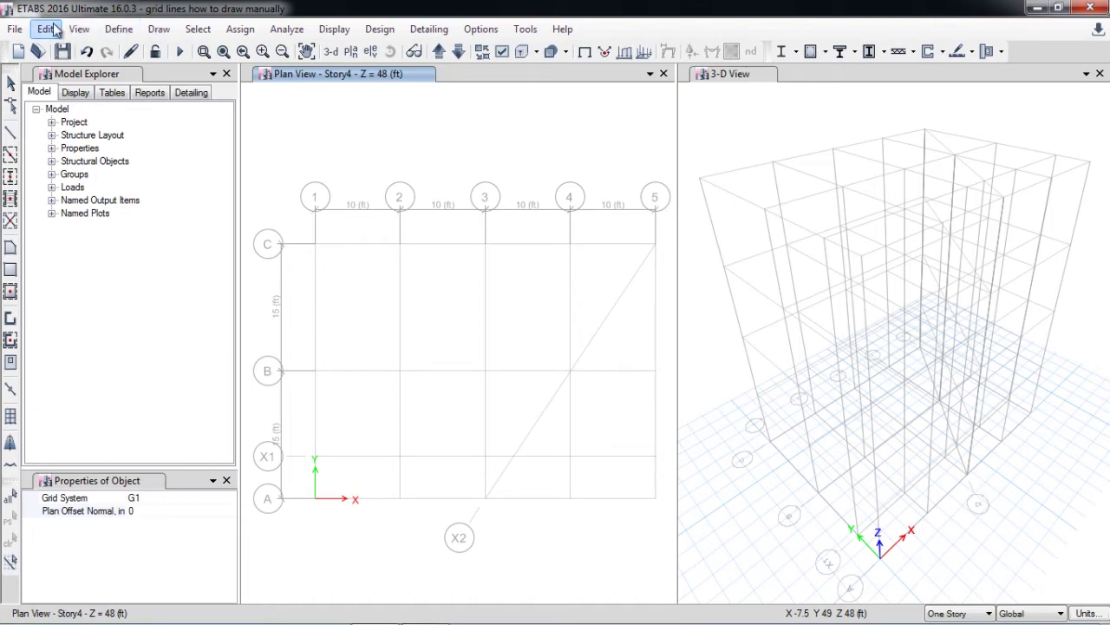
left_click(45, 29)
left_click(96, 217)
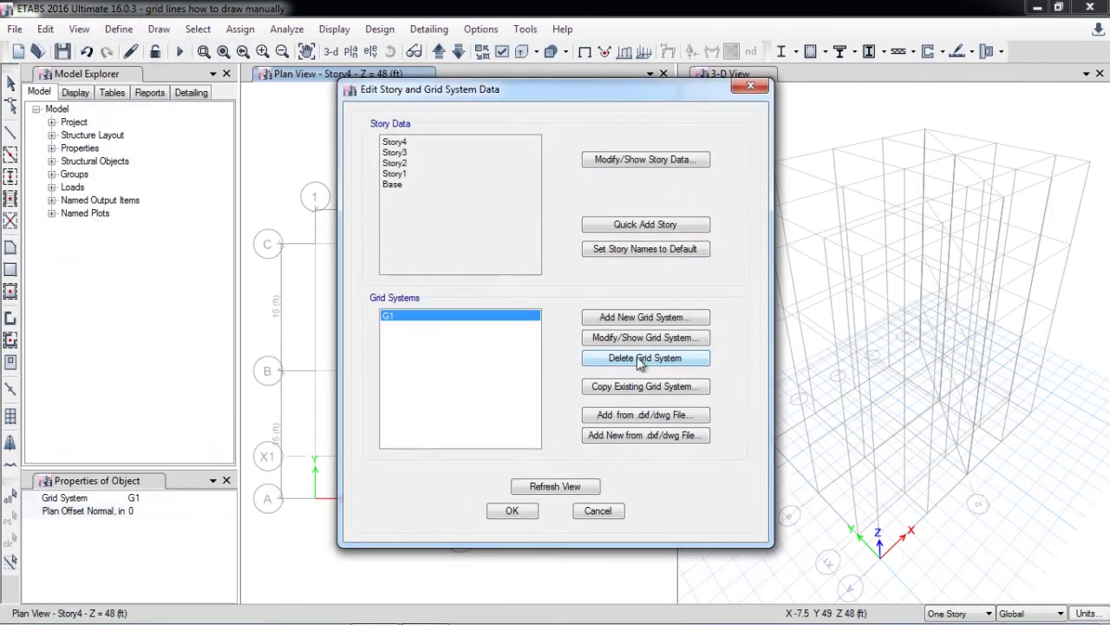
left_click(644, 336)
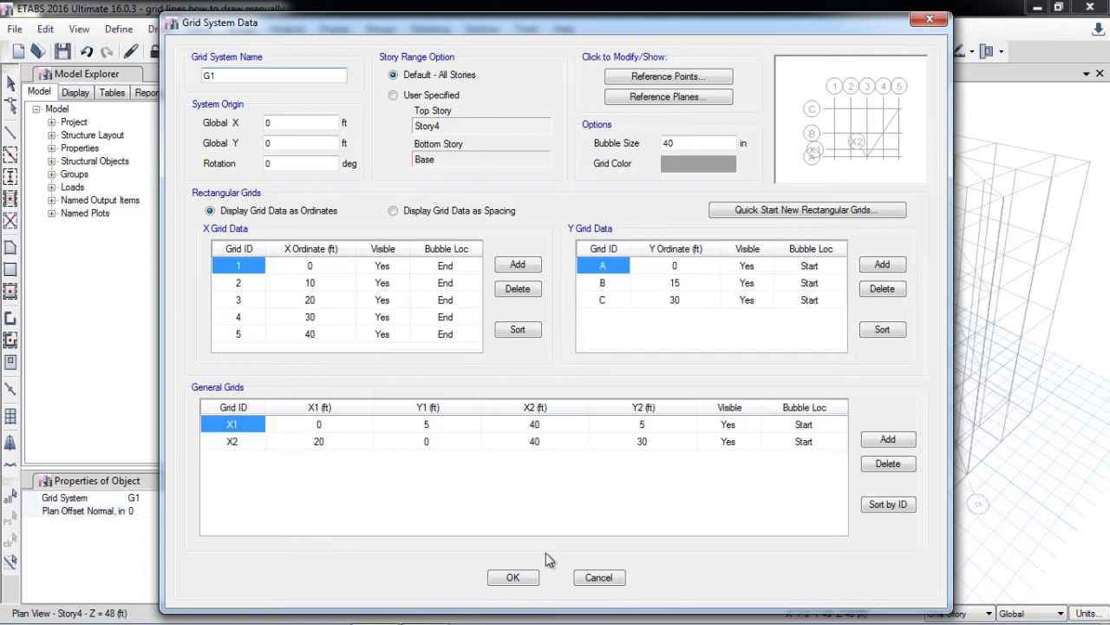
left_click(521, 578)
left_click(513, 508)
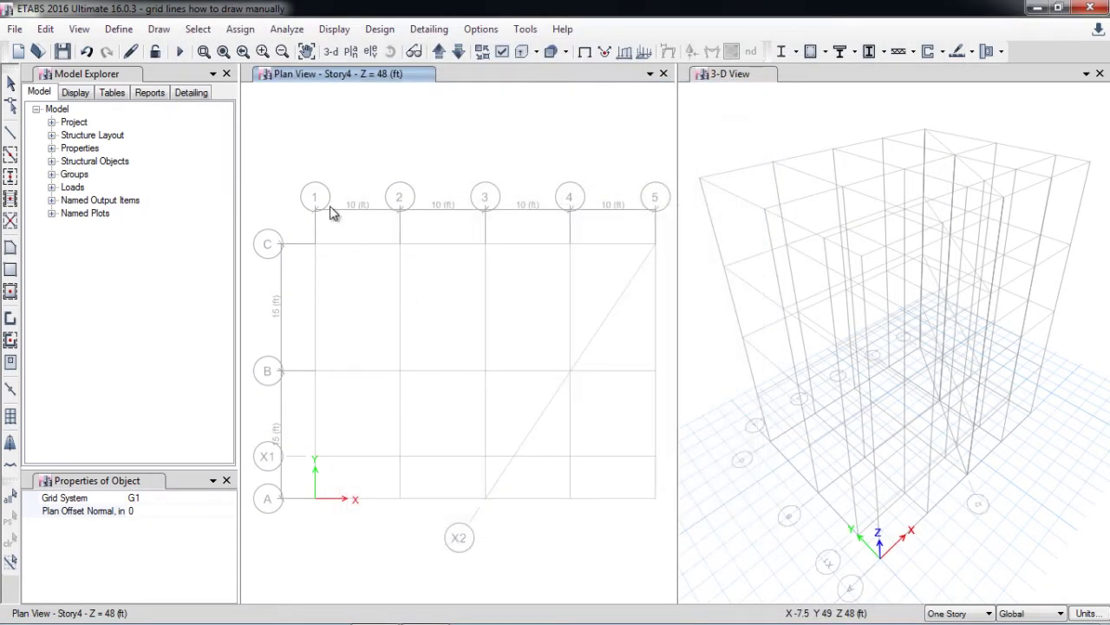
Add a 10 ft dimension line from grid point 2-B to 3-B, placed just above grid B
left_click(159, 31)
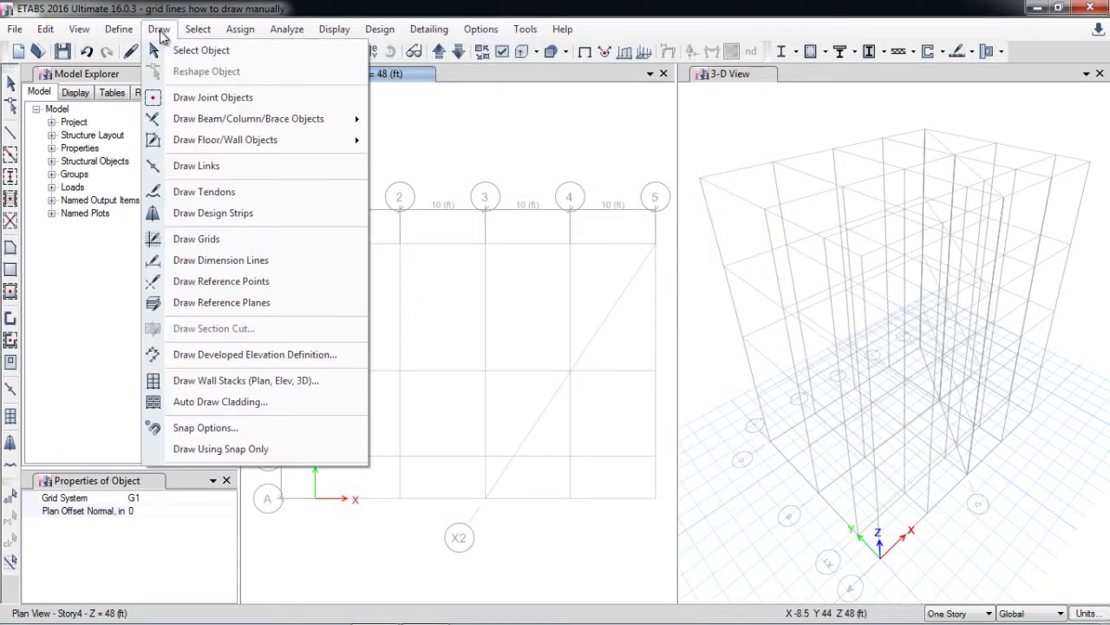
left_click(239, 267)
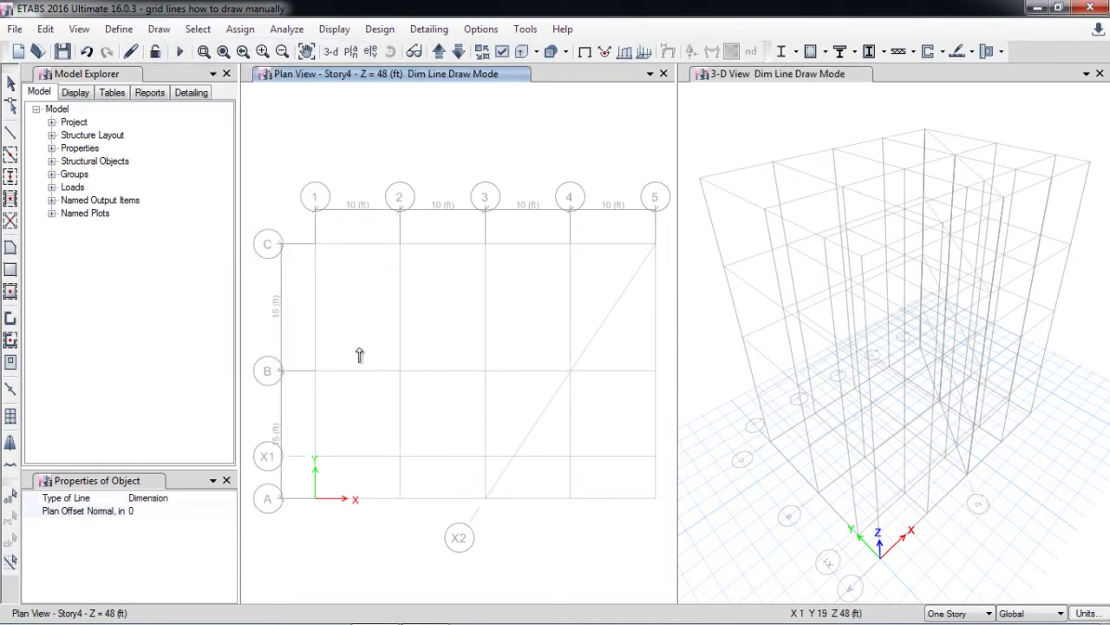
left_click(400, 373)
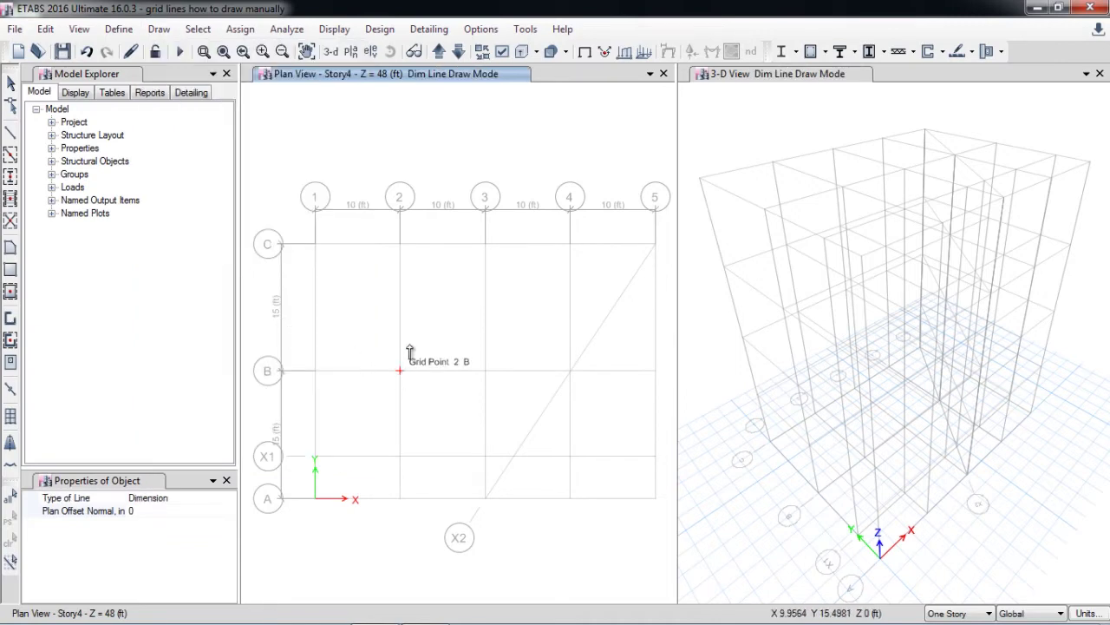
left_click(484, 370)
left_click(452, 341)
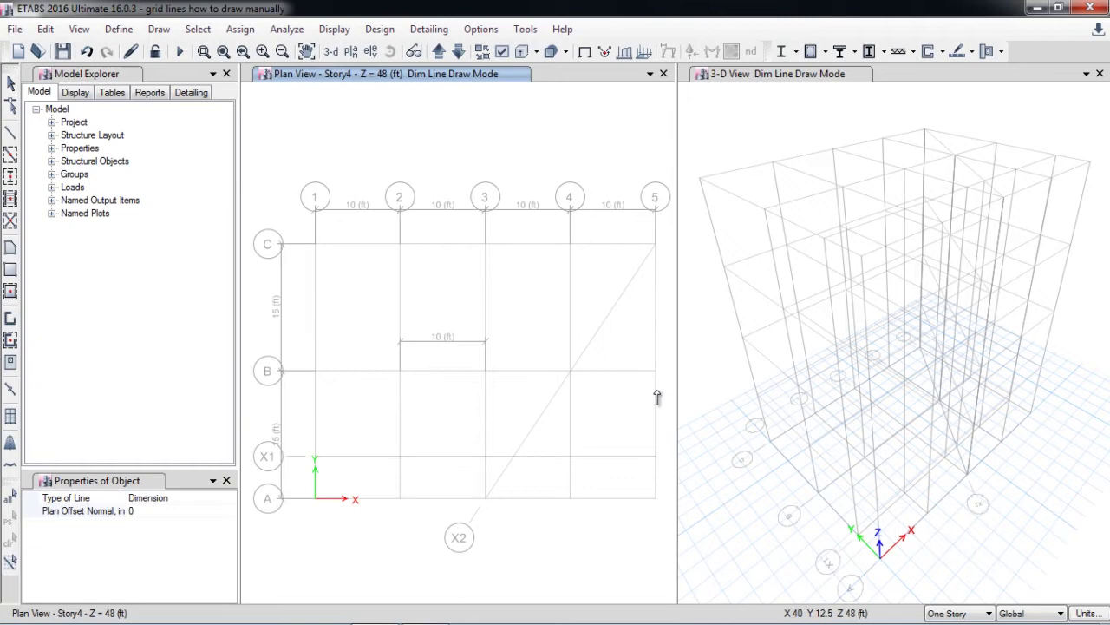
Dimension grid point 5-C to 4-B (18.0278 ft), offset beside the diagonal grid
left_click(656, 244)
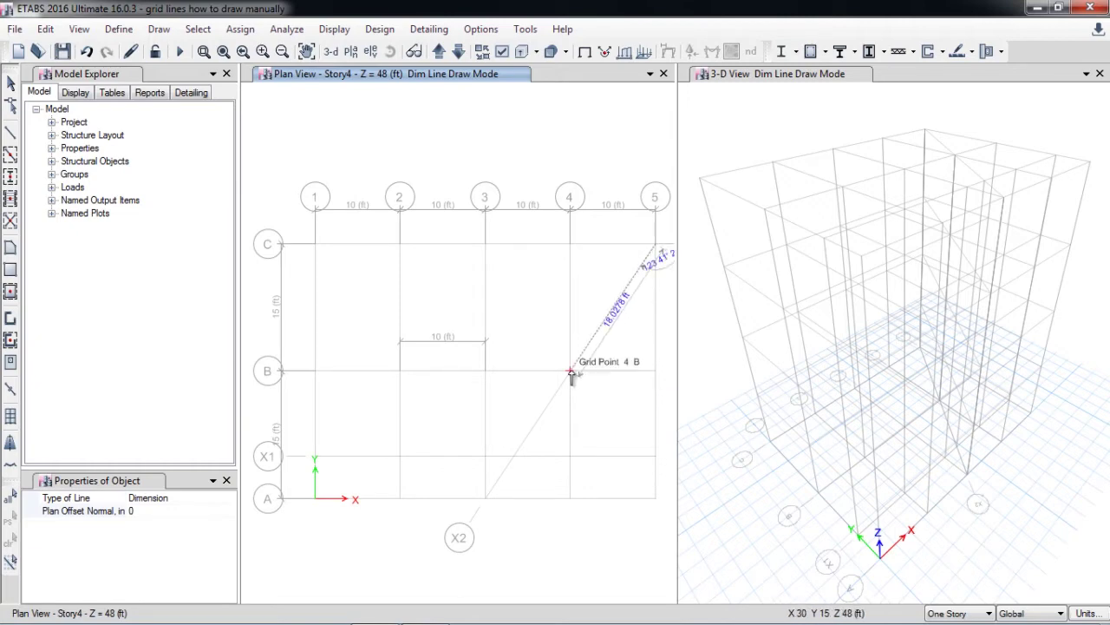
left_click(575, 375)
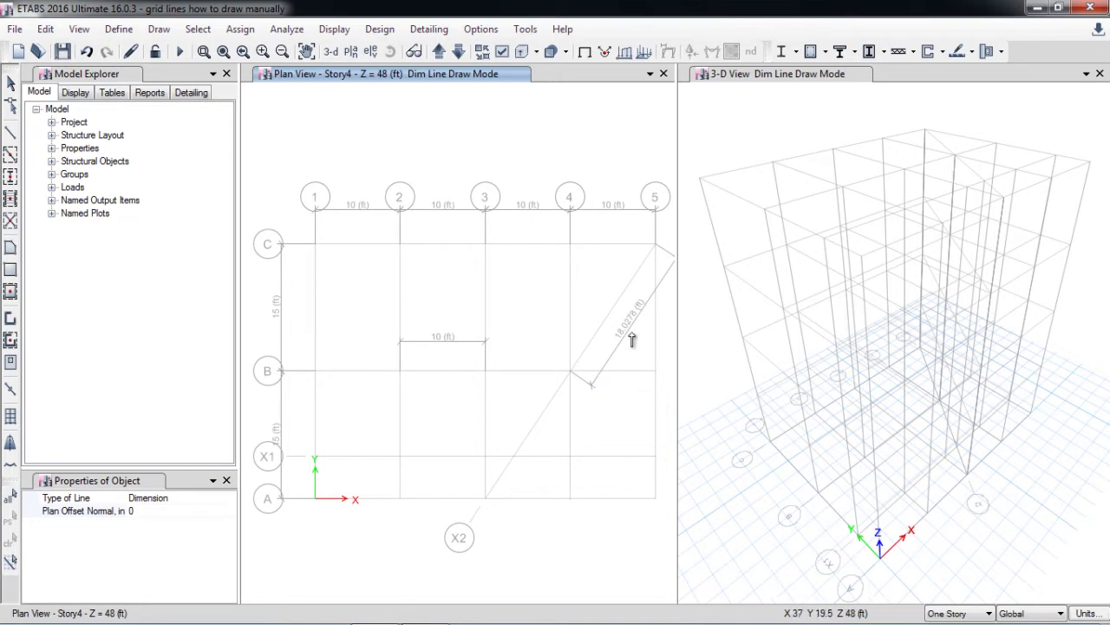
left_click(616, 362)
left_click(169, 33)
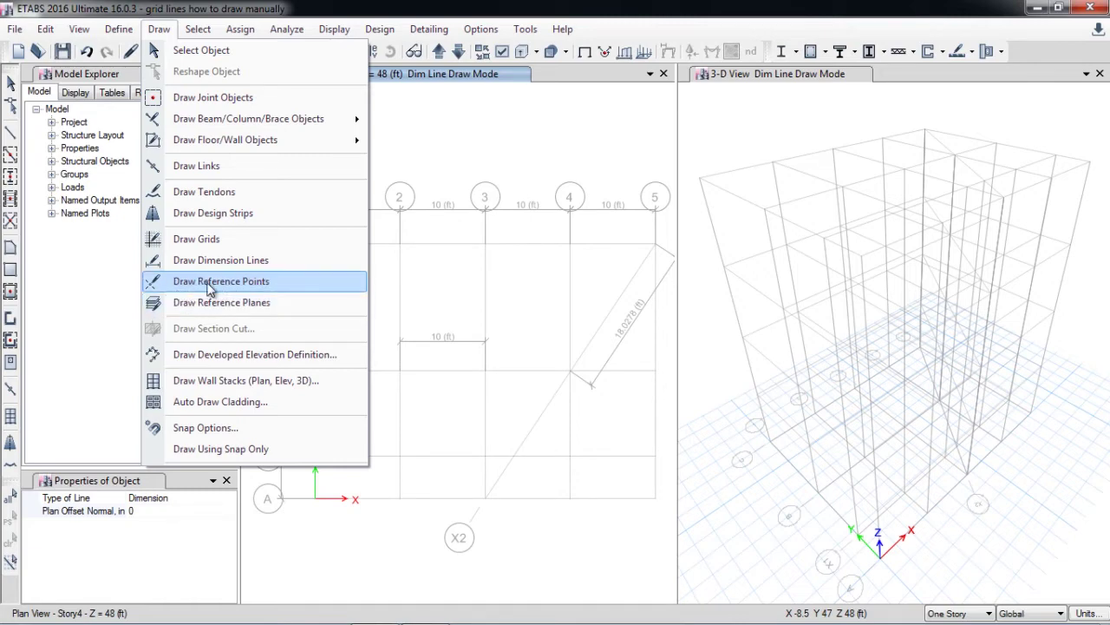
Place reference points at grid points 1-B and 2-B with a 60 in plan Y offset
left_click(210, 287)
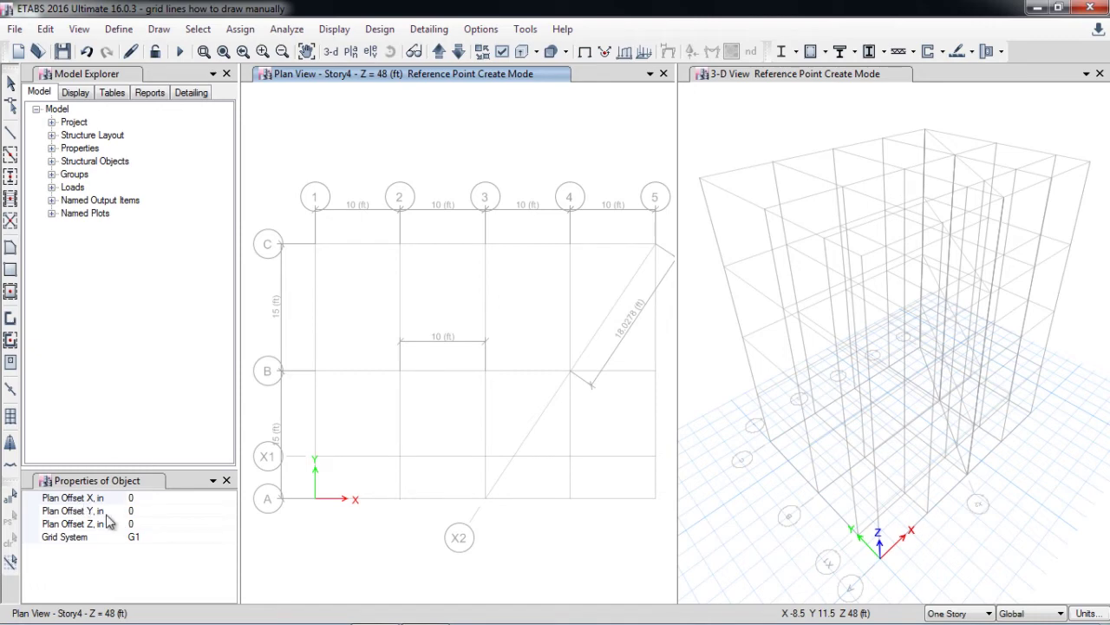
left_click(135, 511)
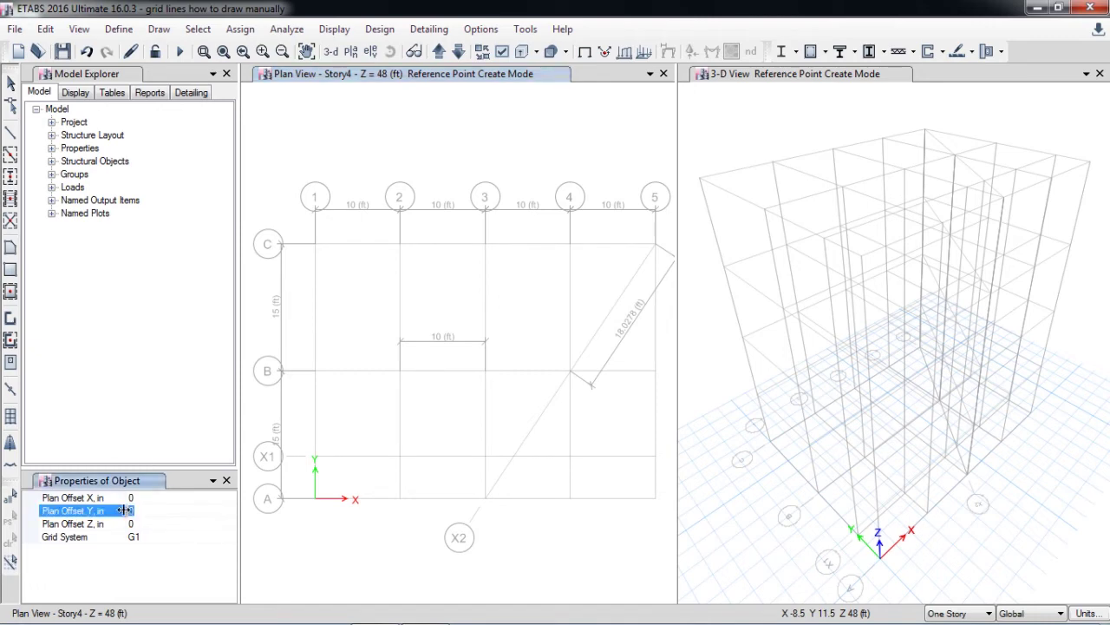
type("60")
left_click(317, 375)
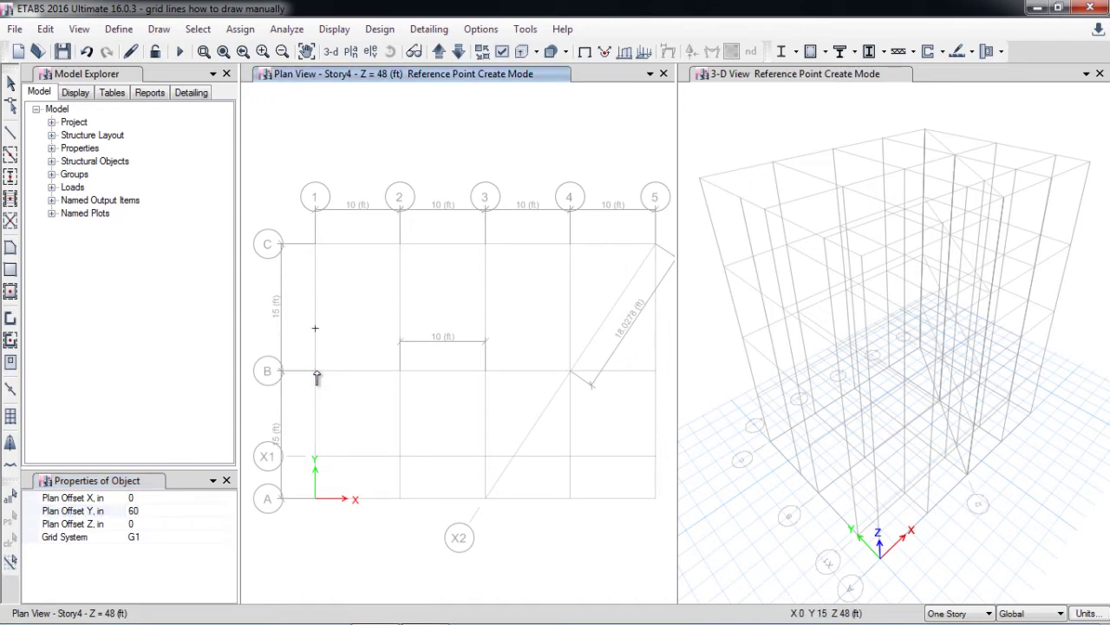
left_click(399, 372)
left_click(318, 338)
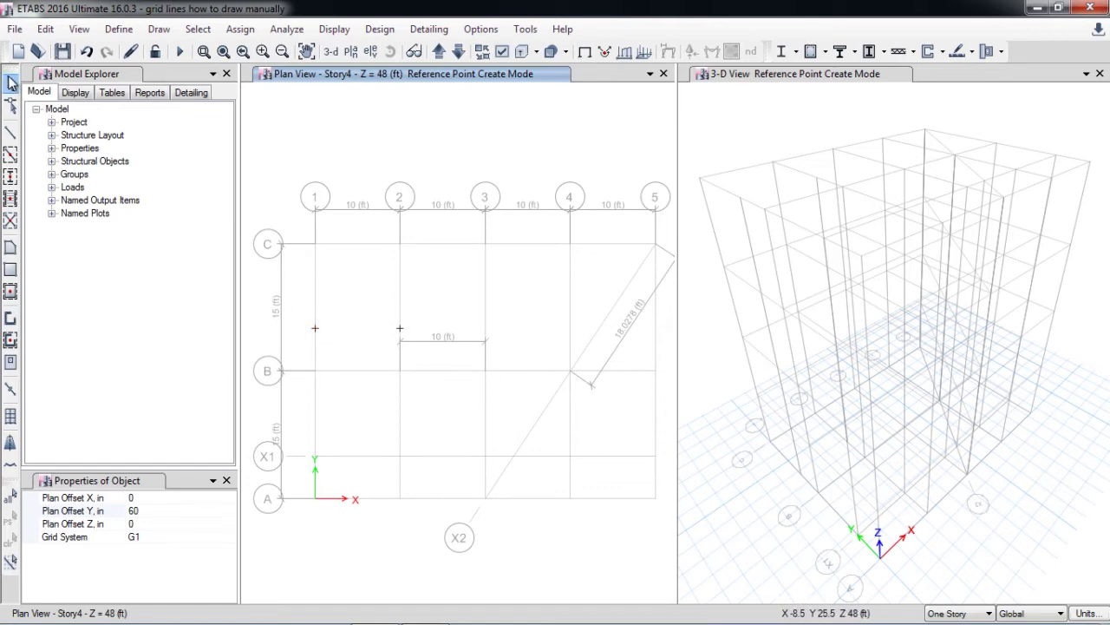
left_click(12, 83)
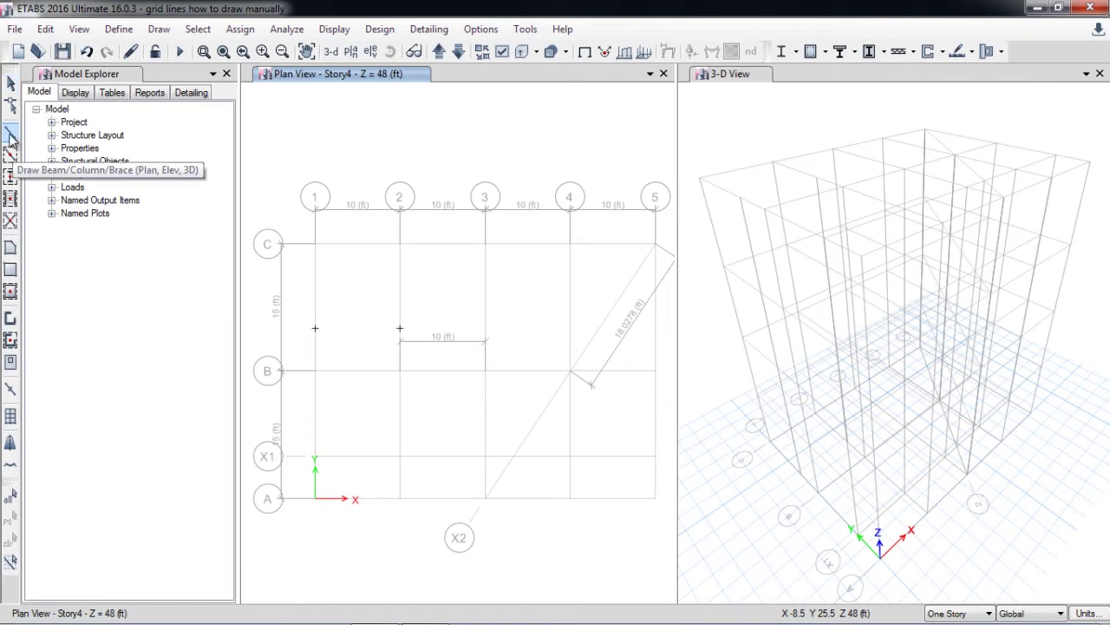
Draw a beam from the grid-1 reference point to the grid-2 reference point
left_click(11, 137)
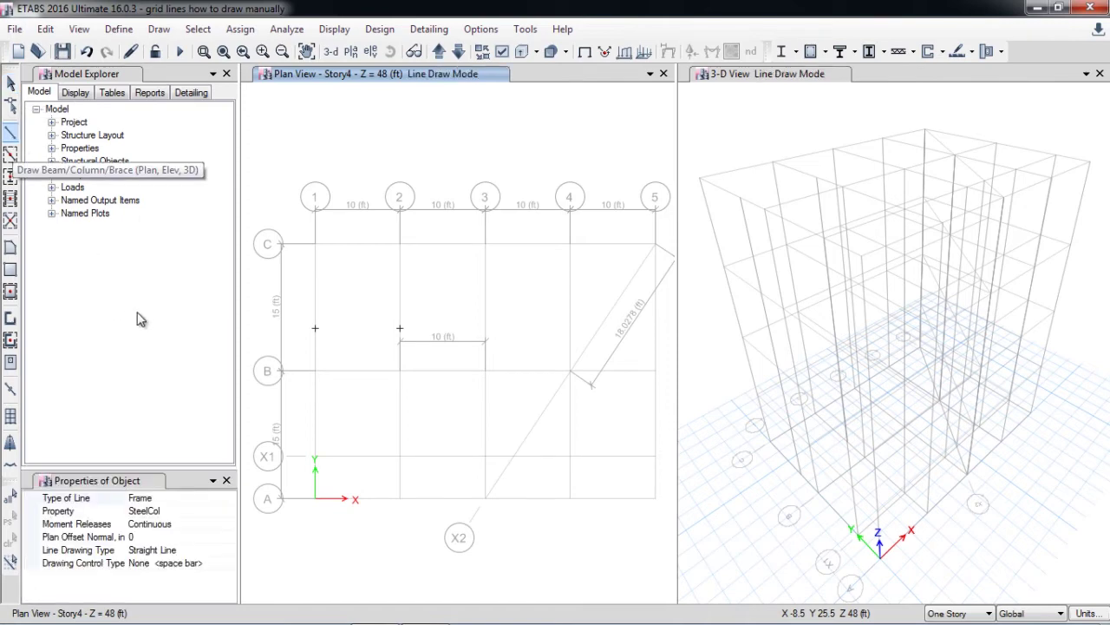
left_click(315, 329)
left_click(400, 329)
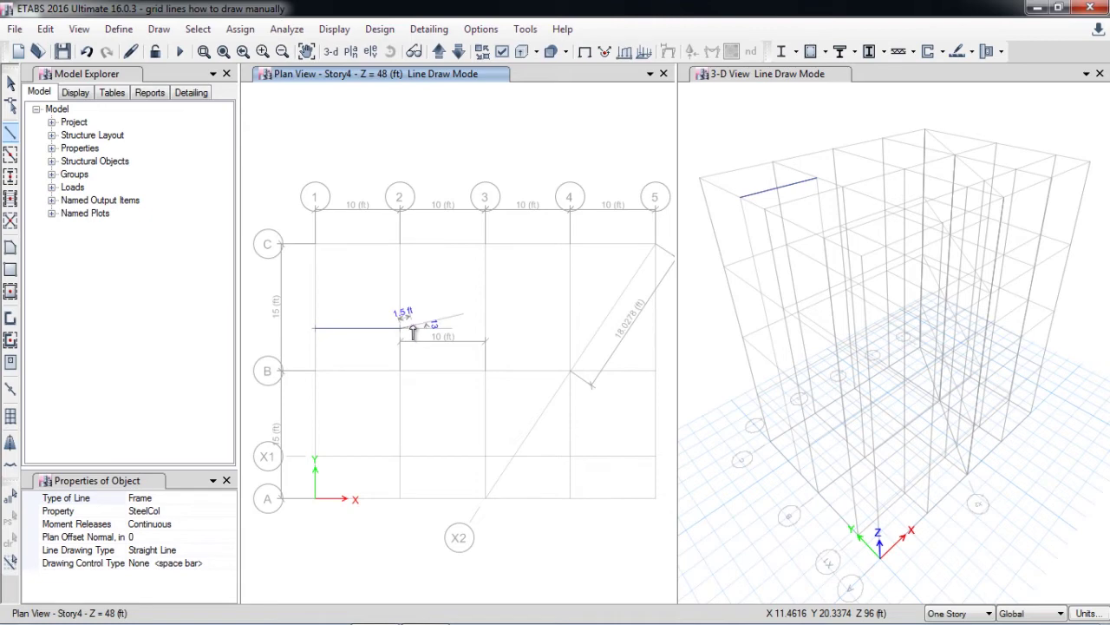
key("Escape")
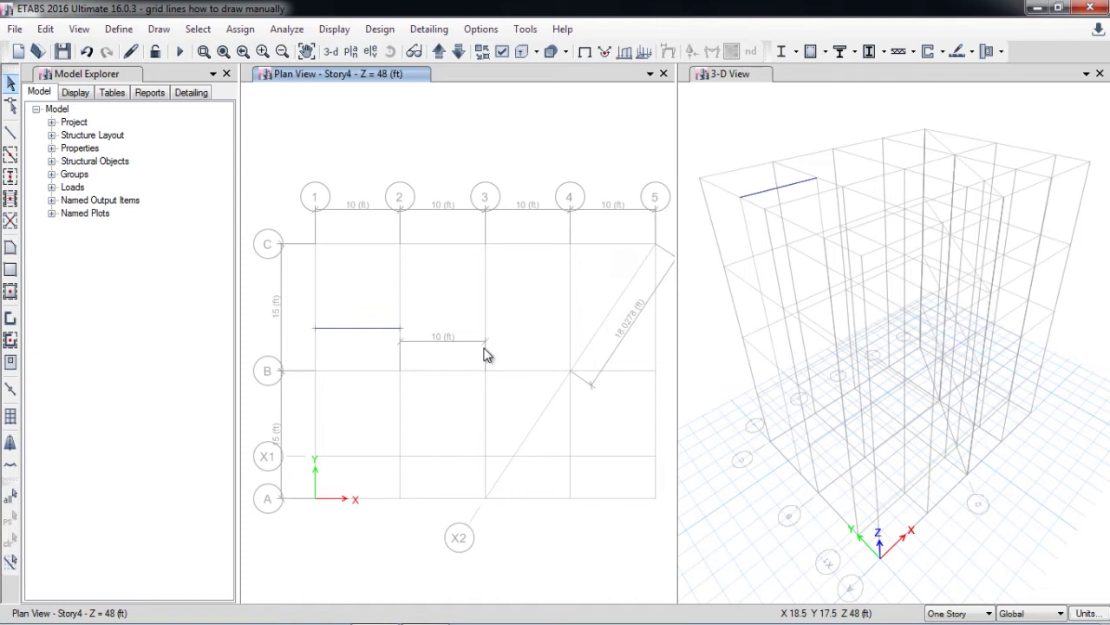
Switch the main view to Elevation View A along grid line A
left_click(159, 30)
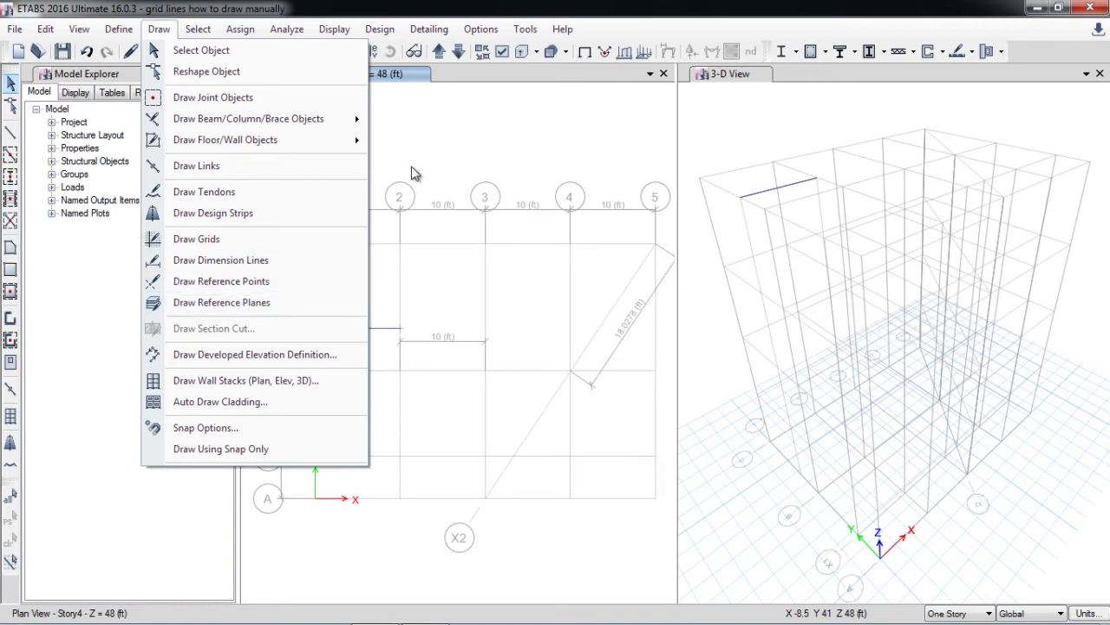
left_click(395, 121)
left_click(370, 52)
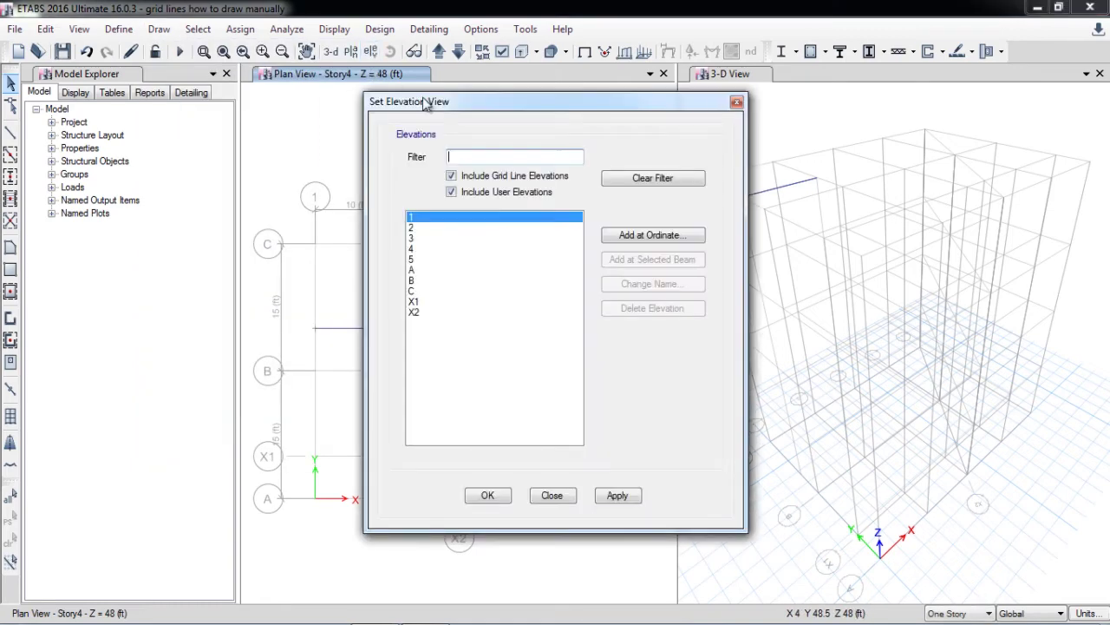
left_click(421, 270)
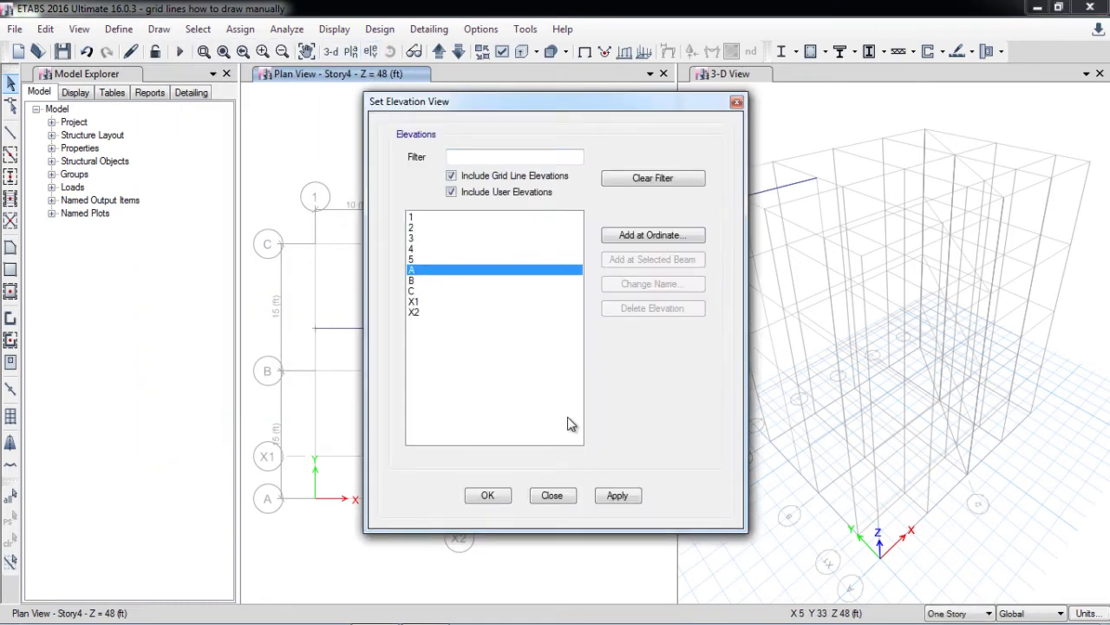
left_click(617, 496)
left_click(490, 498)
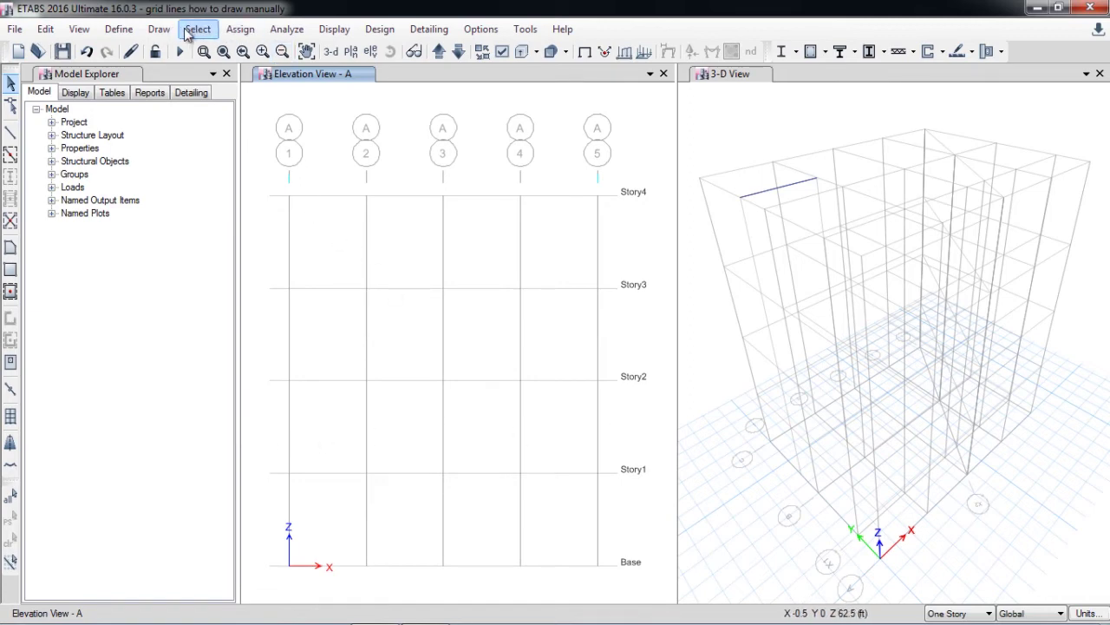
Place reference plane RefPl 1 with an 84 in vertical offset between Story1 and Story2
left_click(159, 28)
left_click(231, 306)
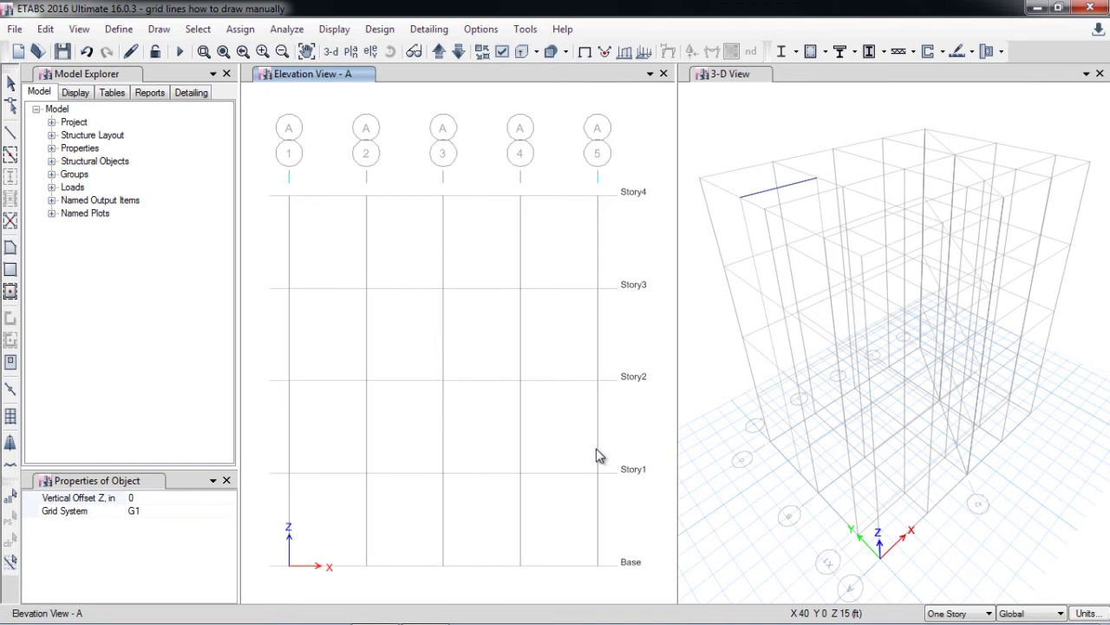
left_click(167, 497)
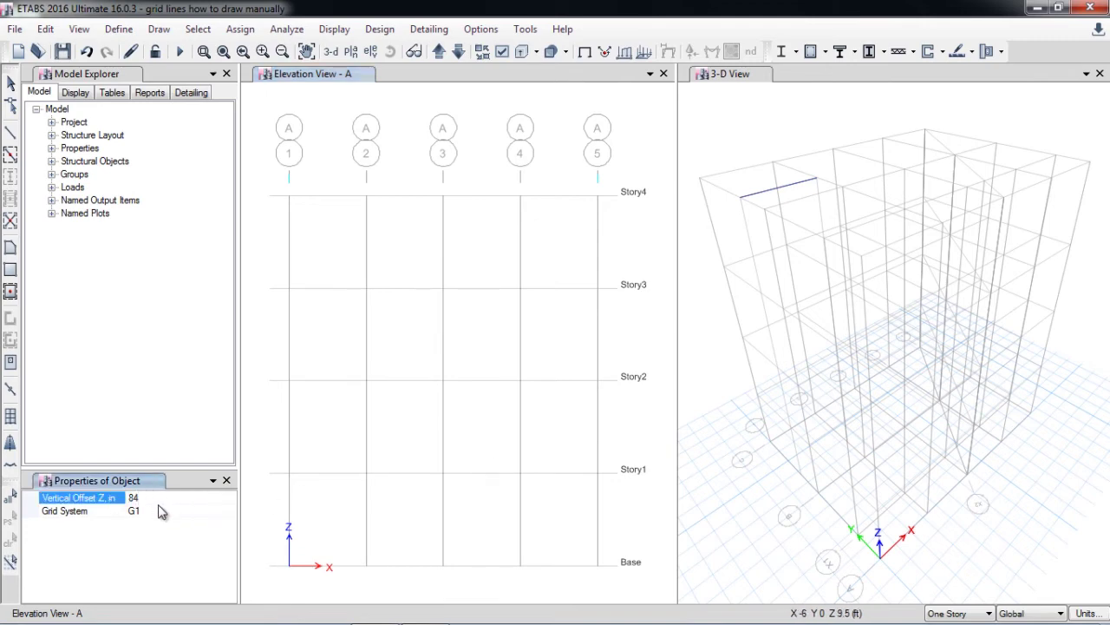
type("84")
left_click(598, 475)
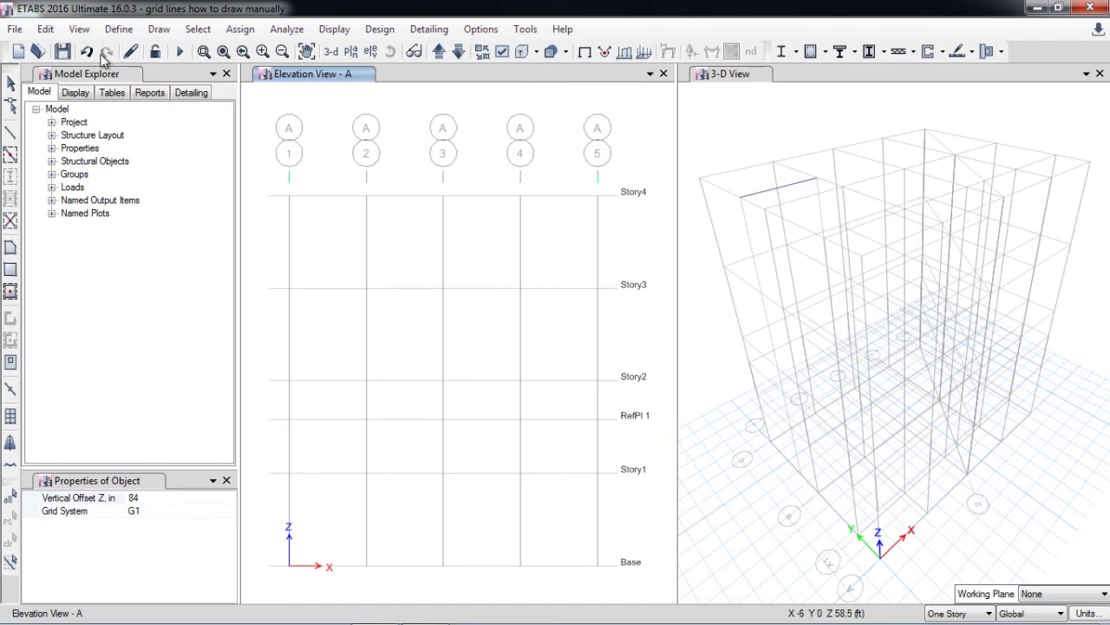
left_click(47, 30)
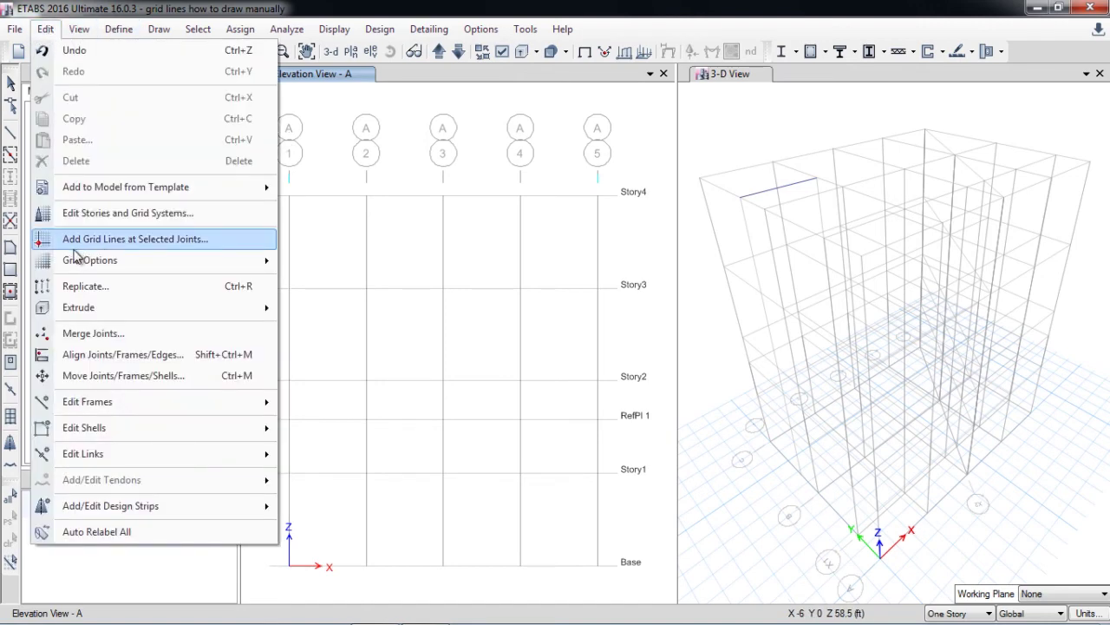
Open the G1 grid data and keep reference points (0, 20) and (10, 20) ft visible
left_click(122, 222)
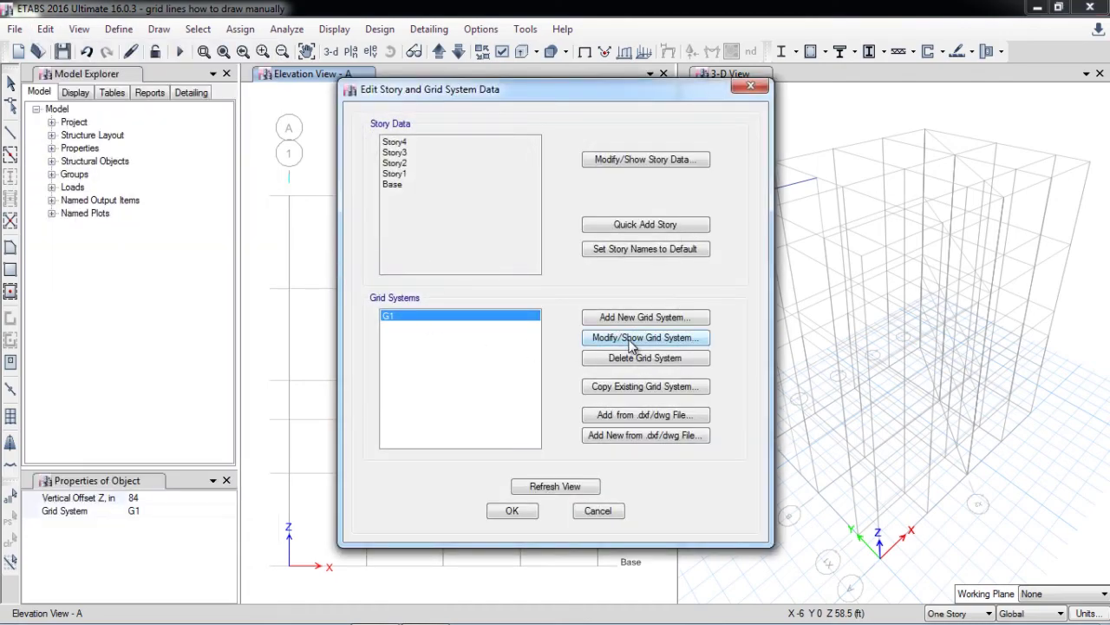
left_click(631, 342)
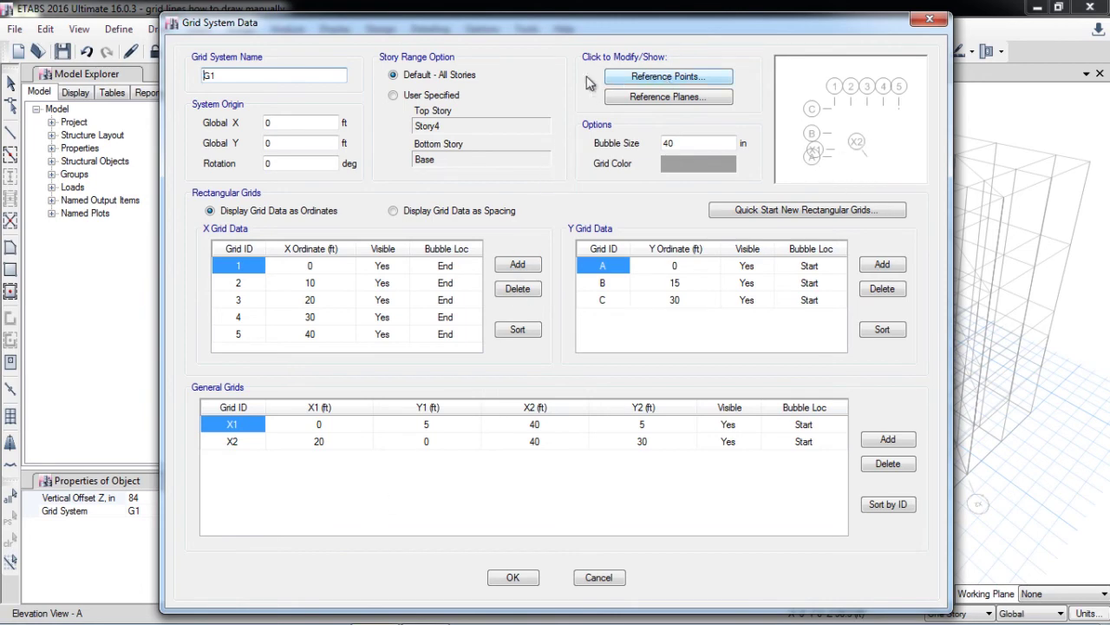
left_click(643, 79)
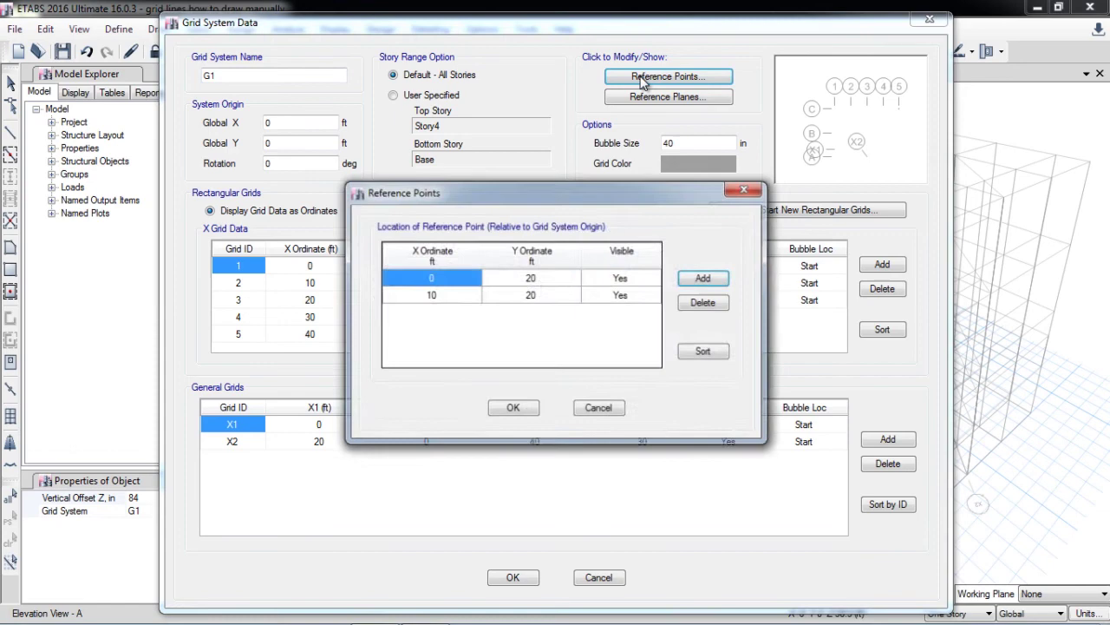
left_click(645, 277)
left_click(646, 278)
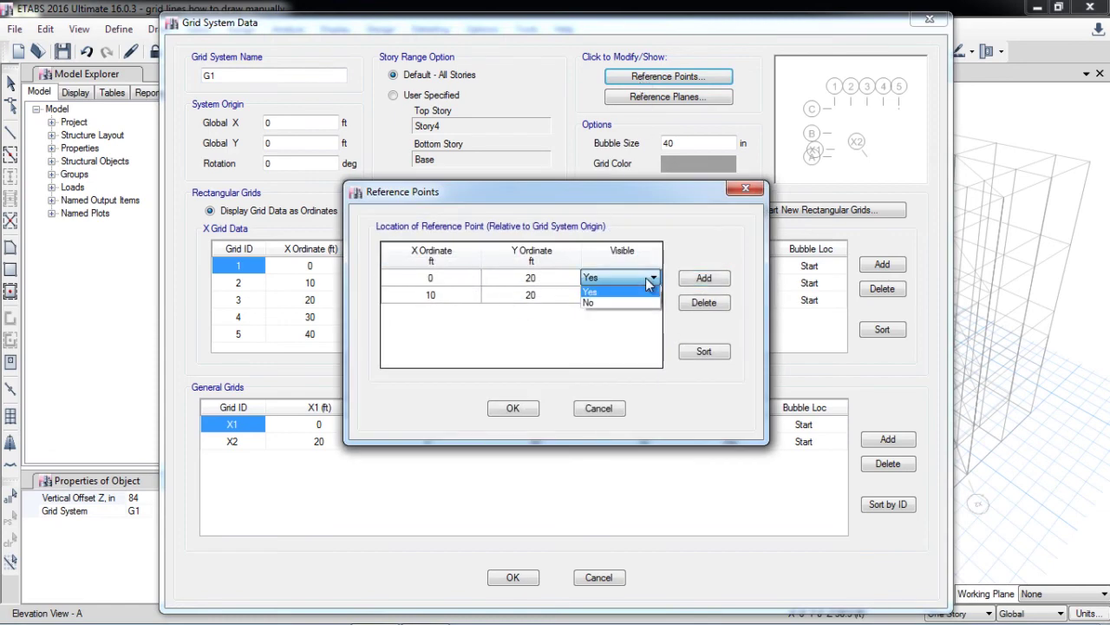
left_click(645, 277)
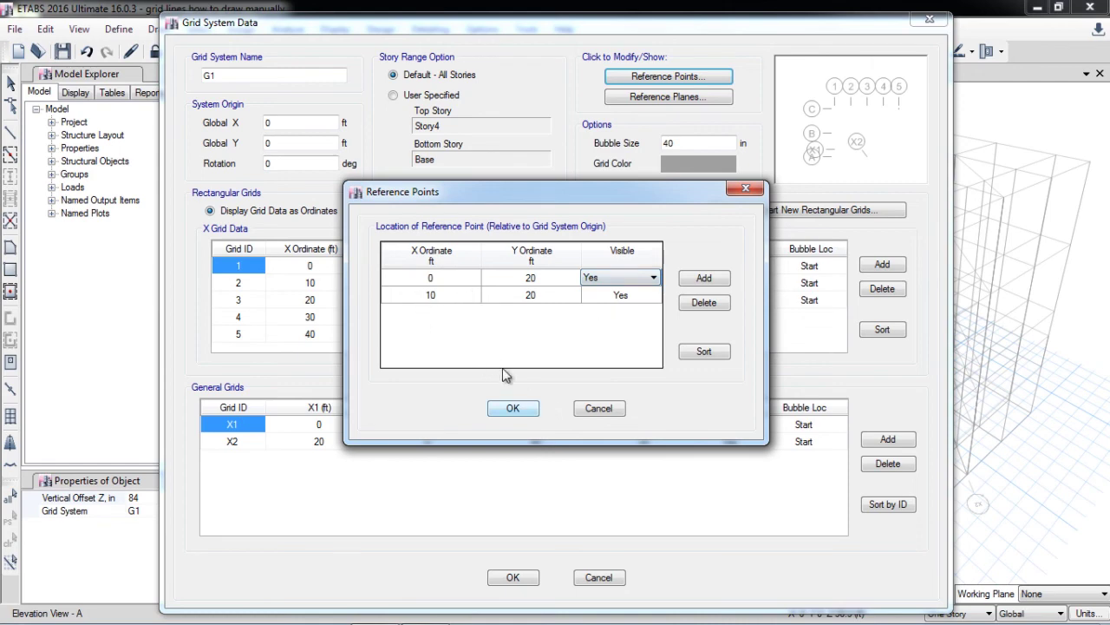
left_click(596, 409)
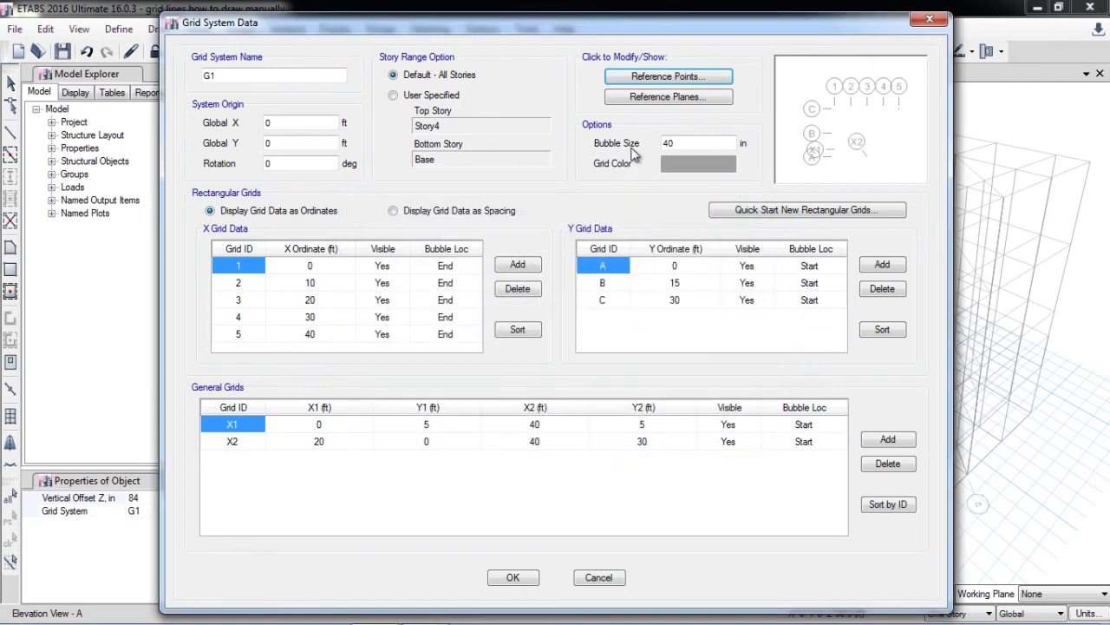
Rename the 19 ft reference plane to Landing and confirm the grid system dialogs
left_click(643, 97)
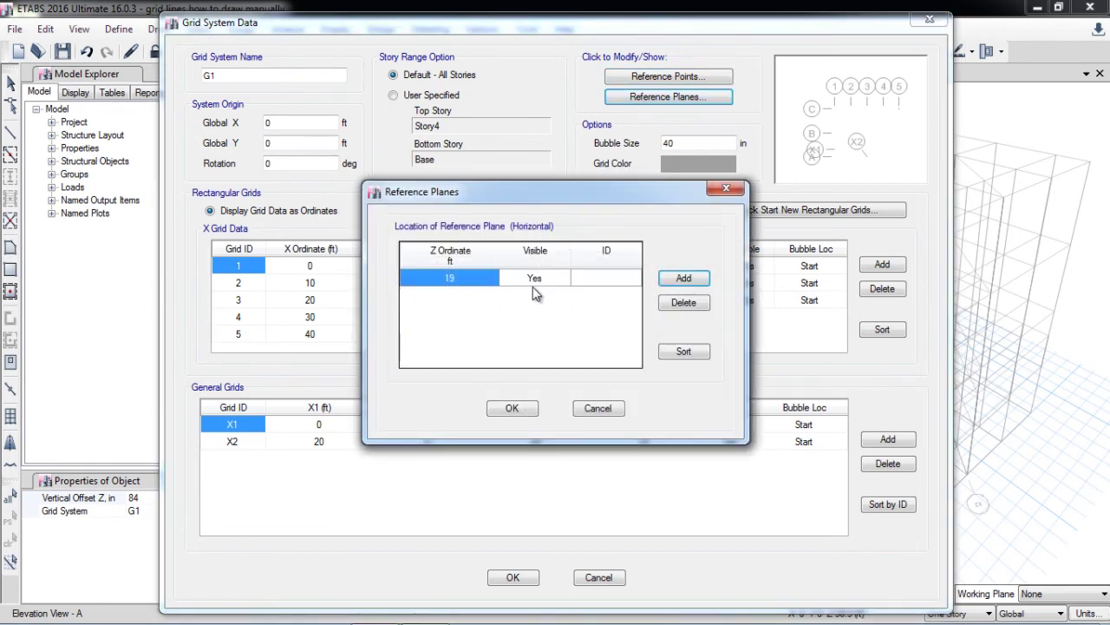
left_click(594, 278)
left_click(594, 277)
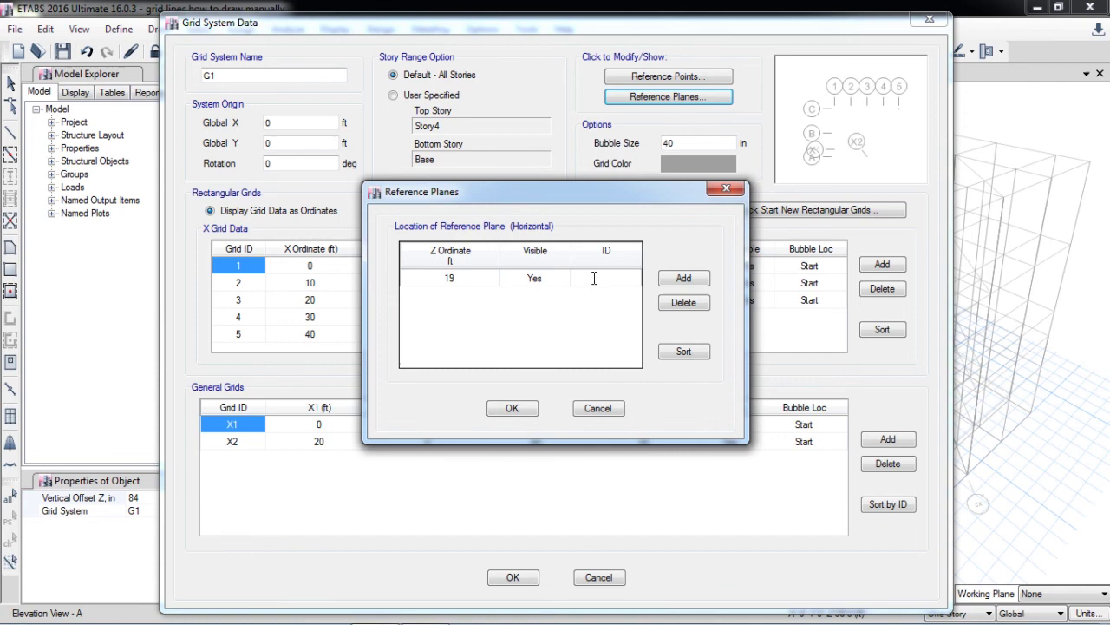
type("L")
key("Caps_Lock")
type("e")
left_click(512, 408)
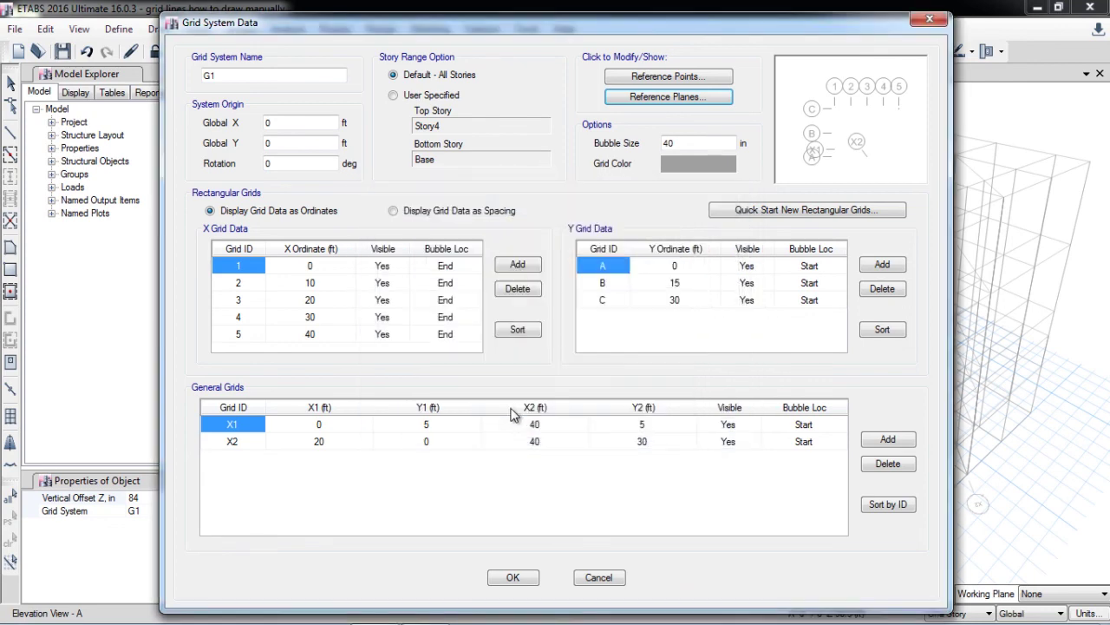
left_click(513, 577)
left_click(505, 507)
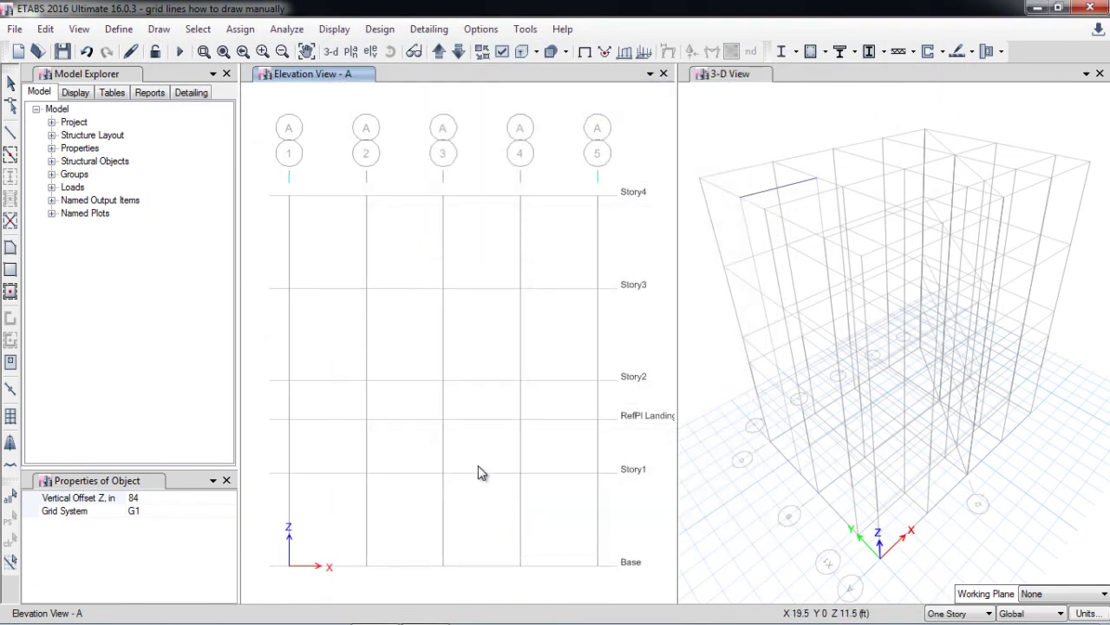